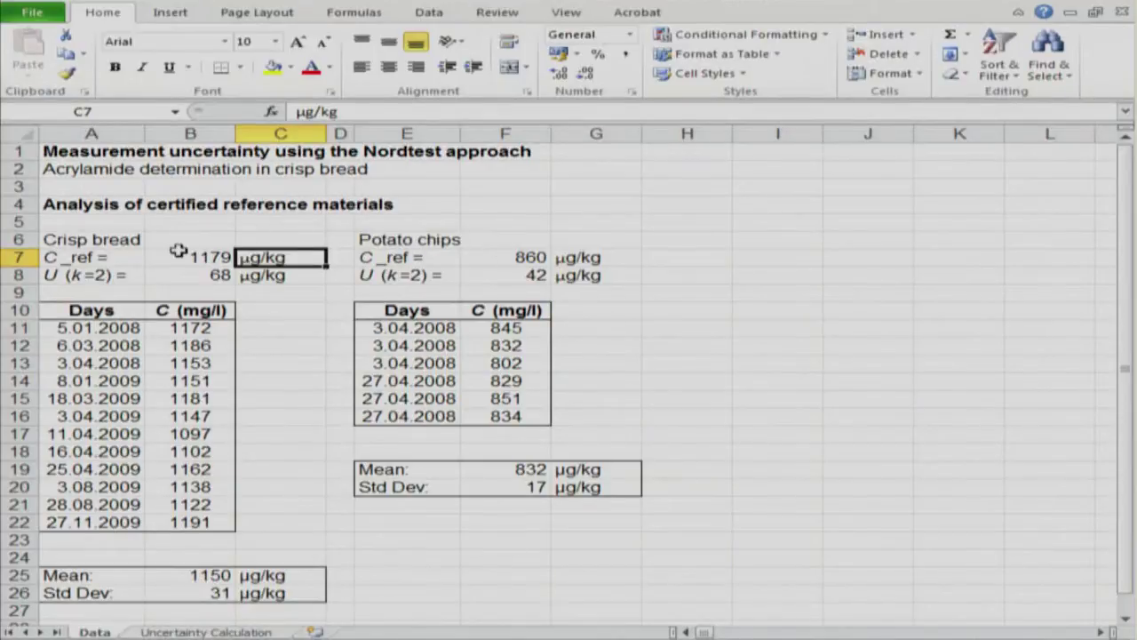
- Switch to the Uncertainty Calculation sheet and select cell C8 for the u(Rw) value
key(ctrl+Page_Down)
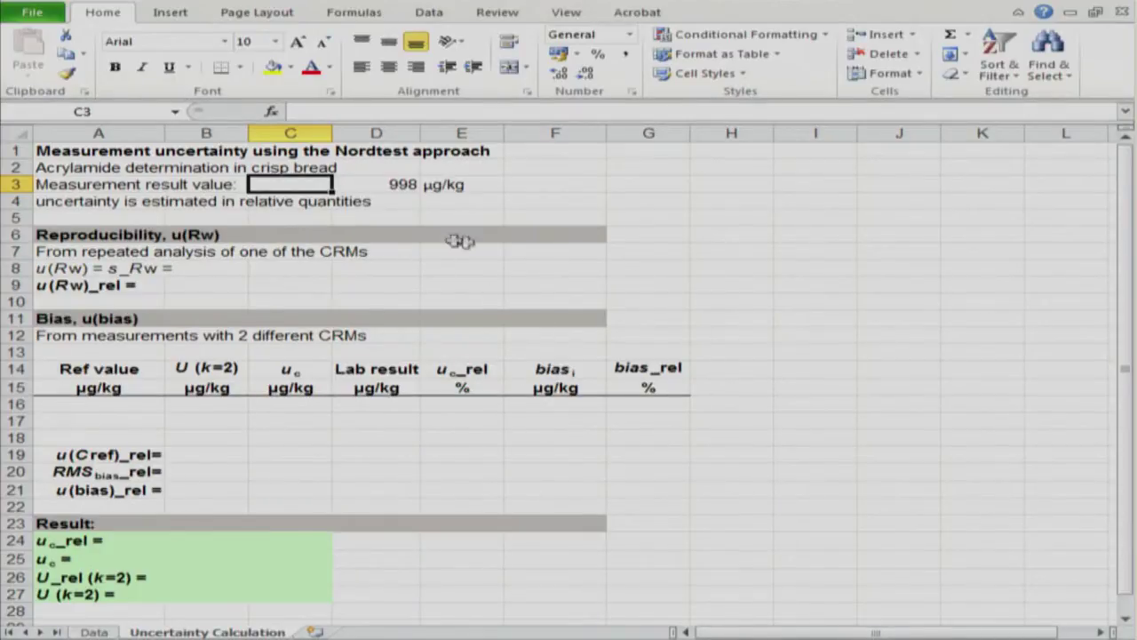
click(193, 267)
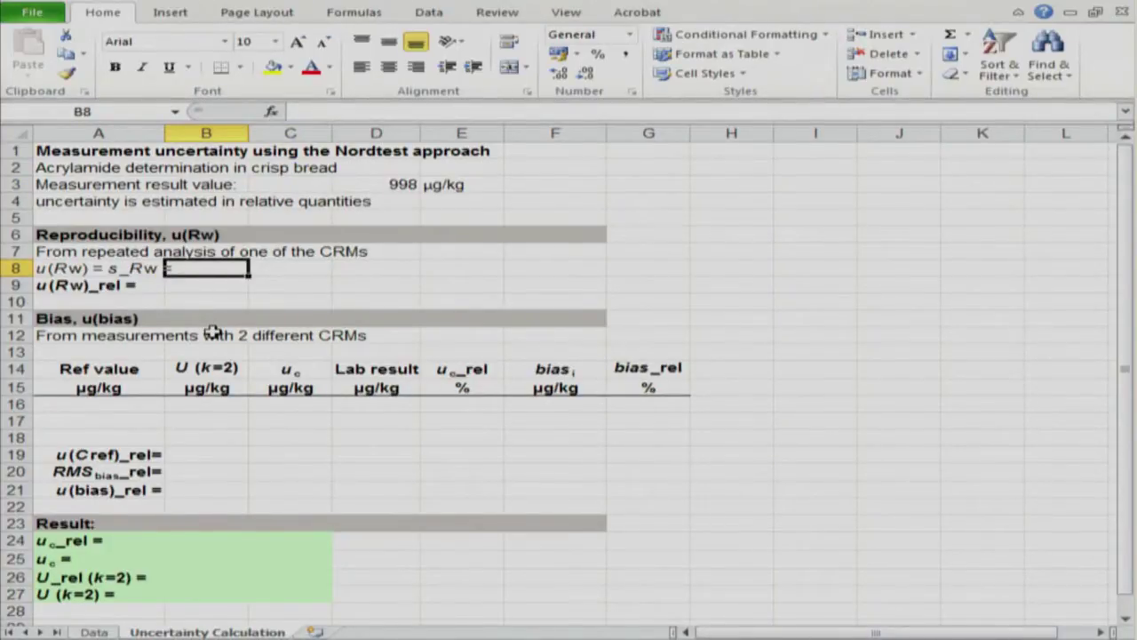
key(Right)
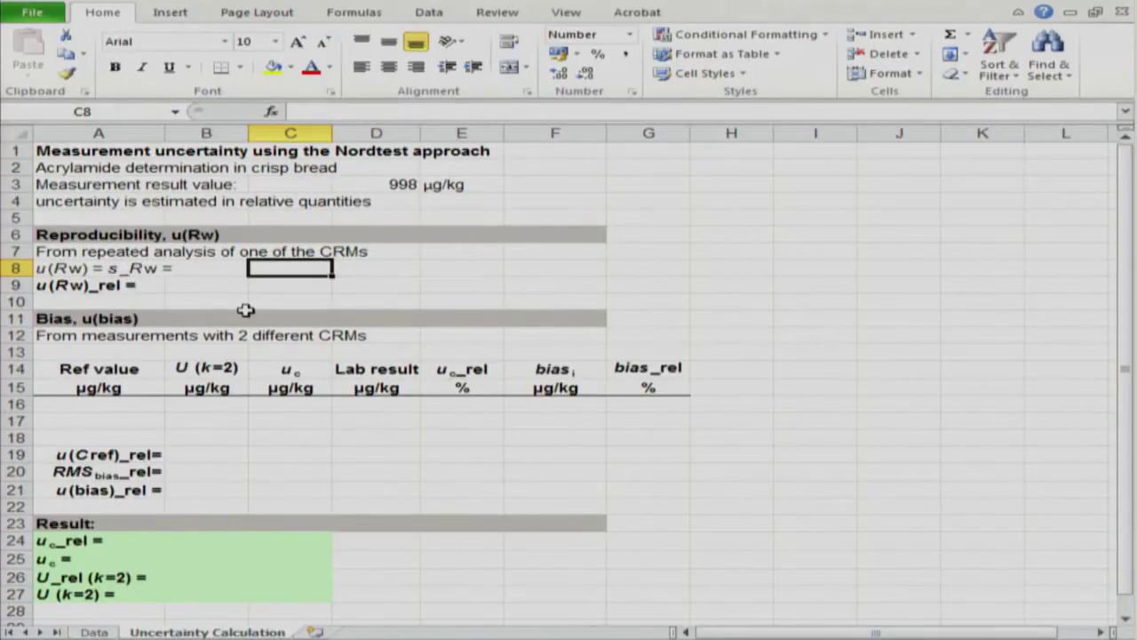
- Link C8 to the crisp bread standard deviation in Data!B26 so it shows 31
text(=)
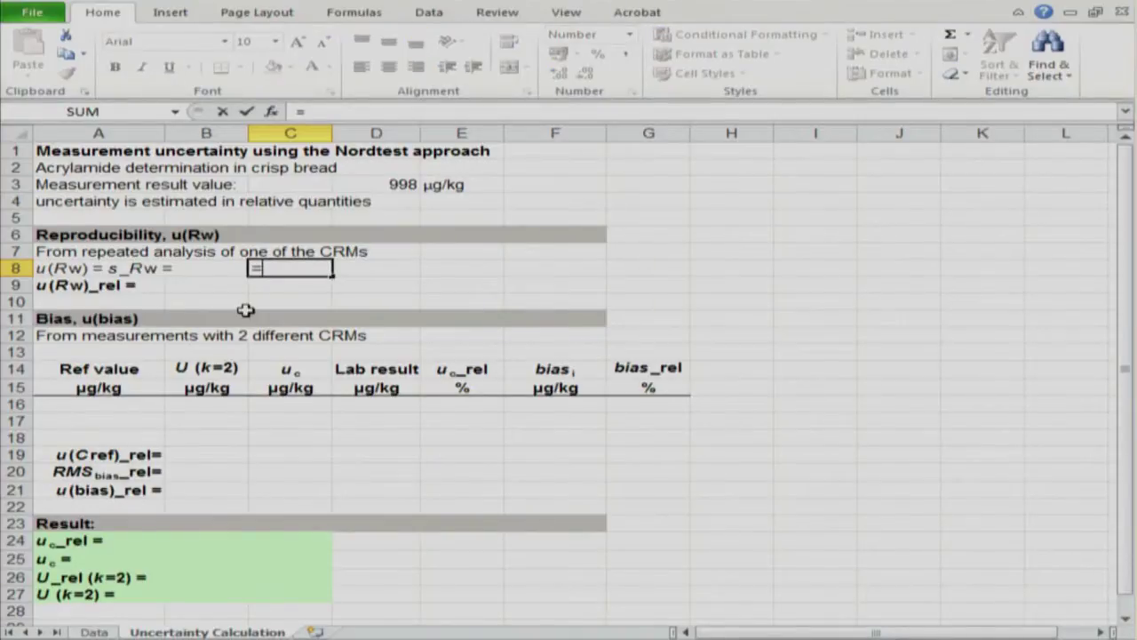
key(ctrl+Page_Up)
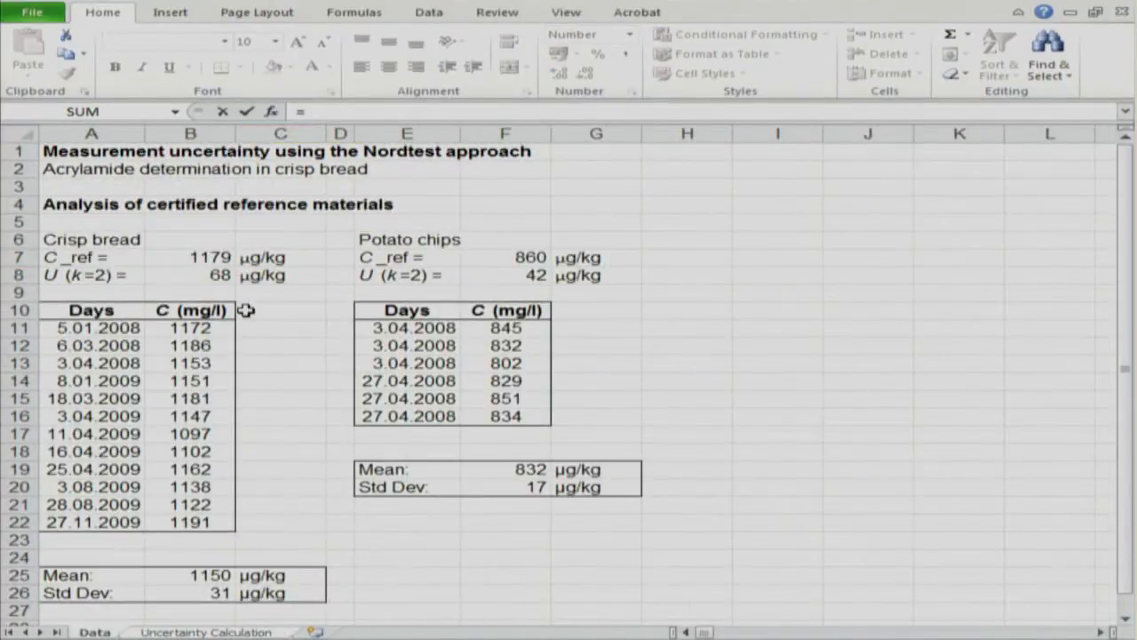
click(210, 593)
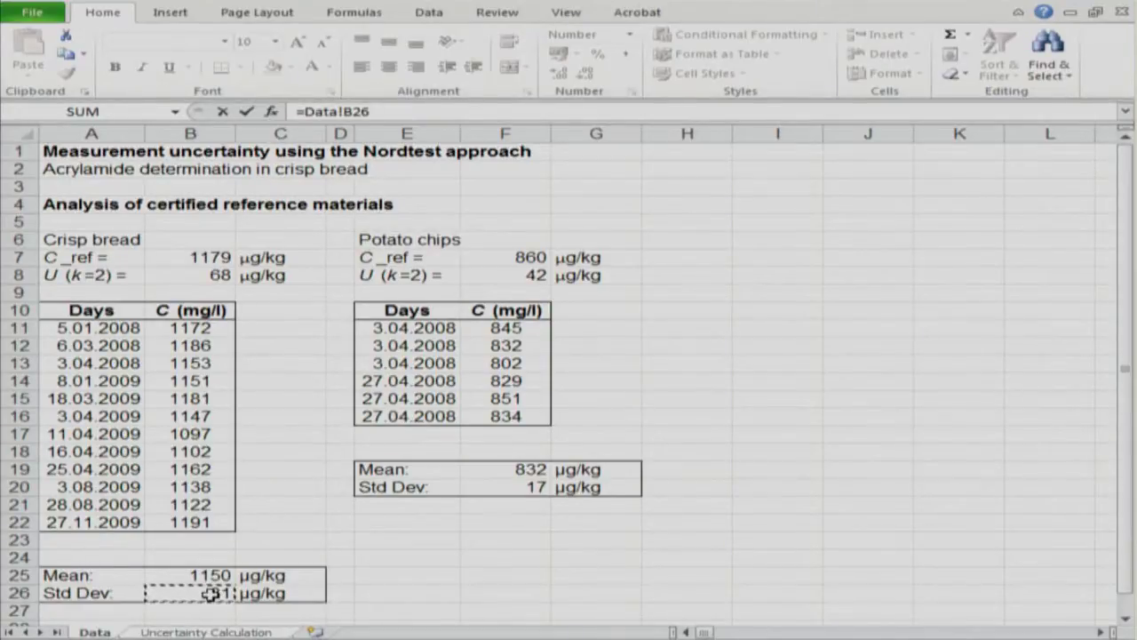
key(Return)
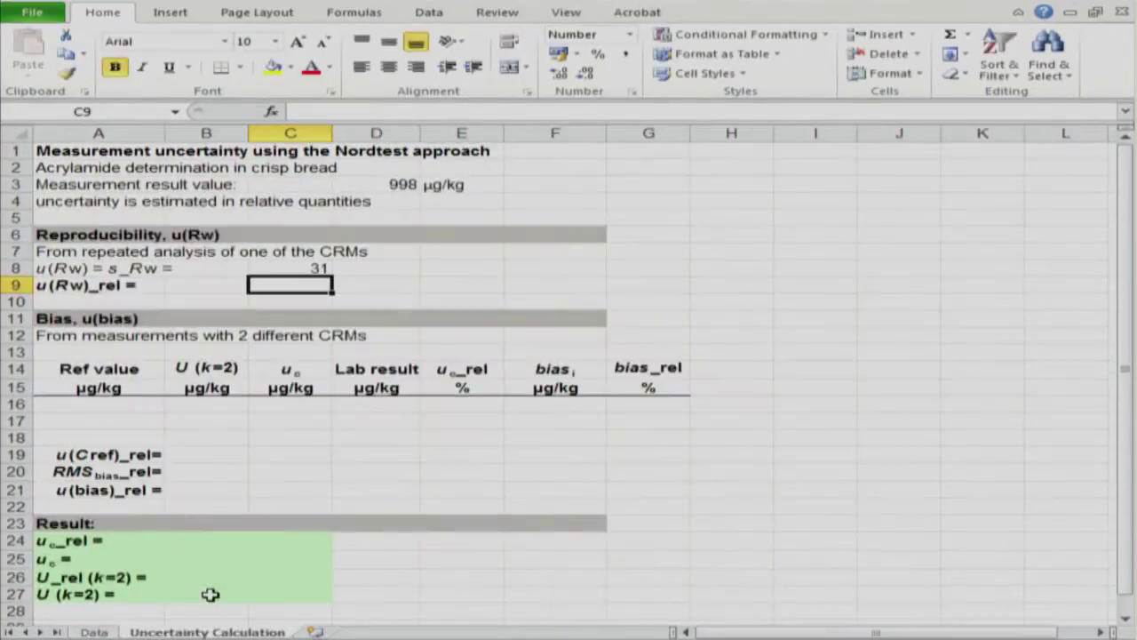
- Enter the unit µg/kg in D8, inserting μ from the Symbol dialog
key(Right)
key(Up)
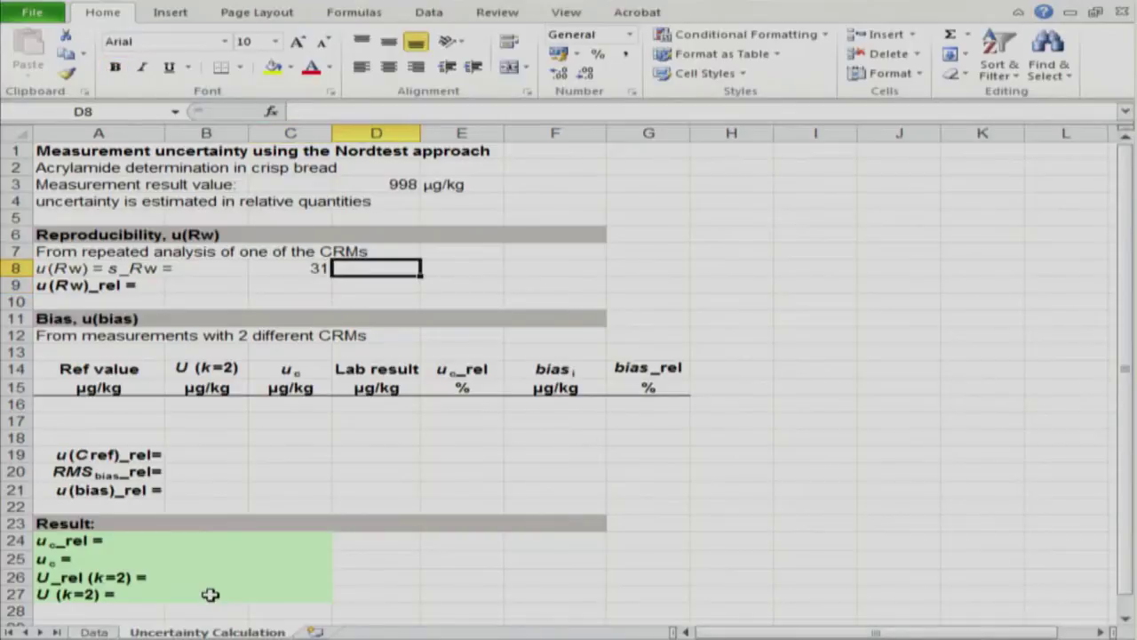
key(alt+n)
key(u)
key(Return)
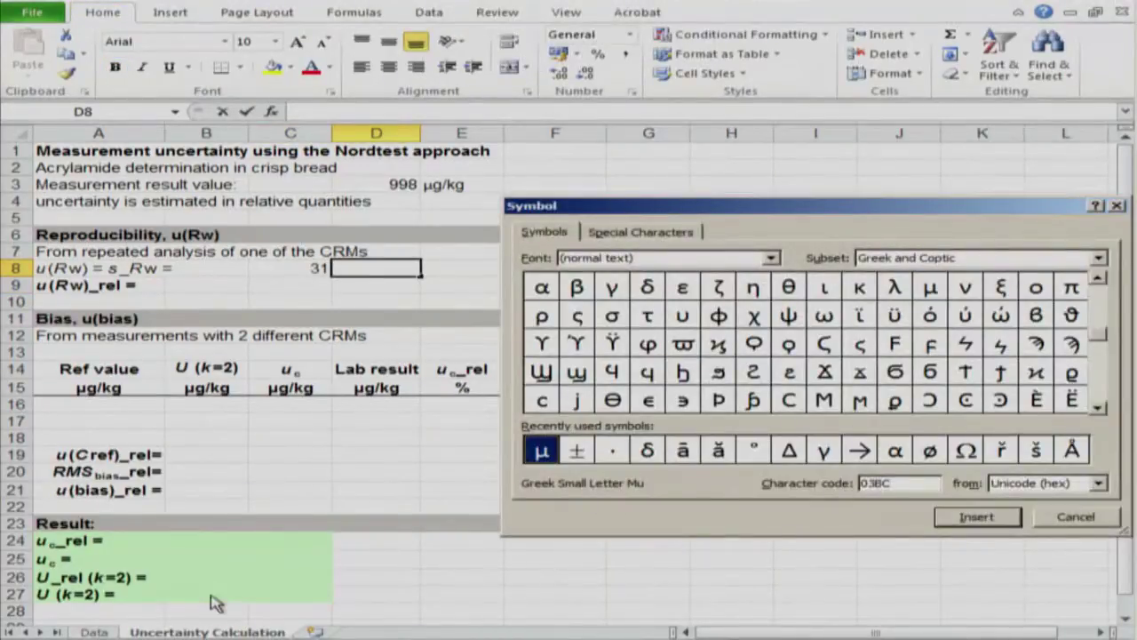
key(Escape)
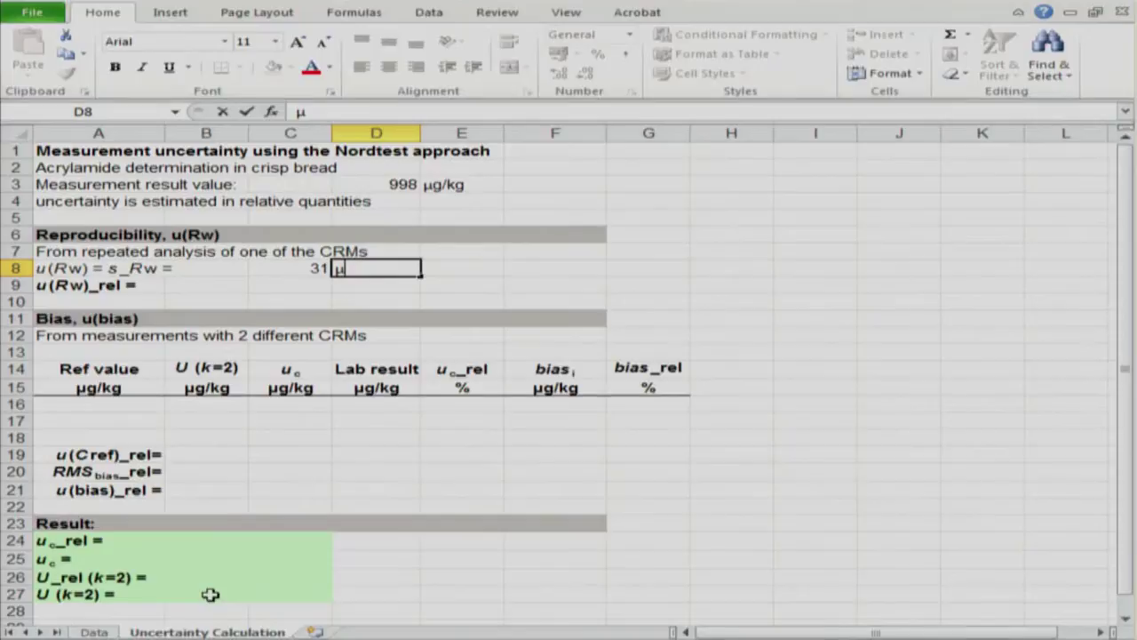
text(g/kg)
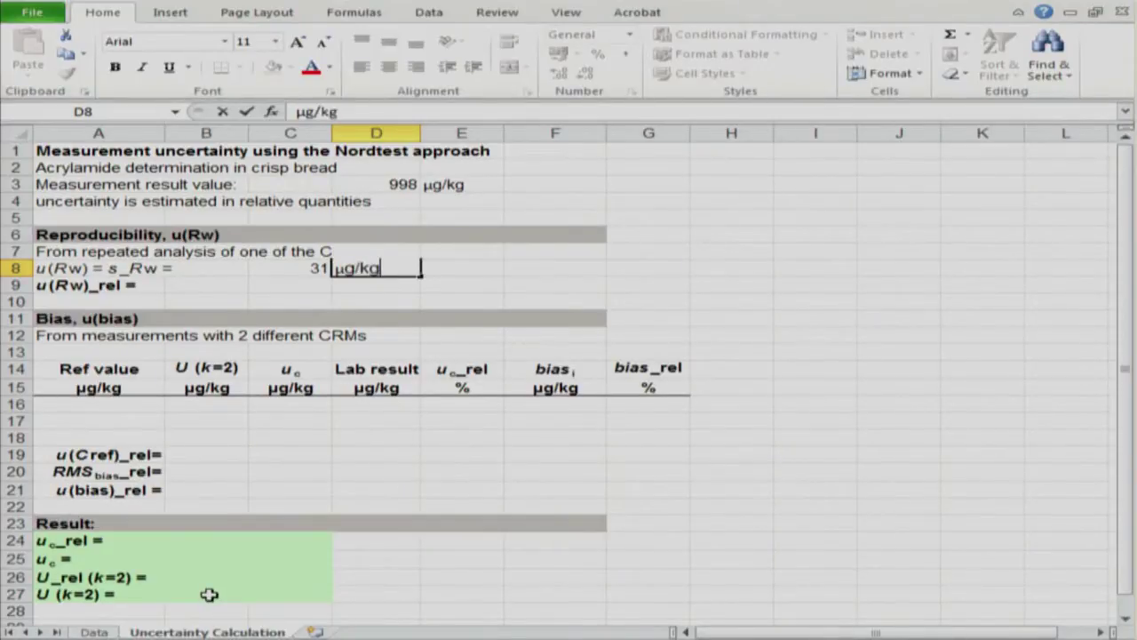
key(Return)
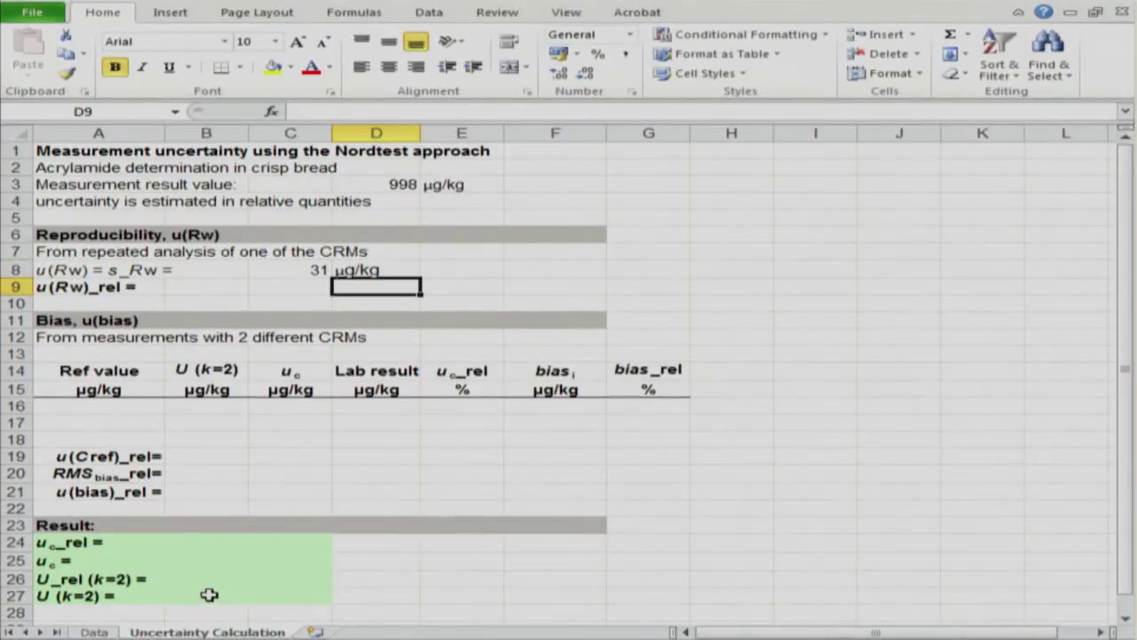
key(Left)
key(Left)
key(Left)
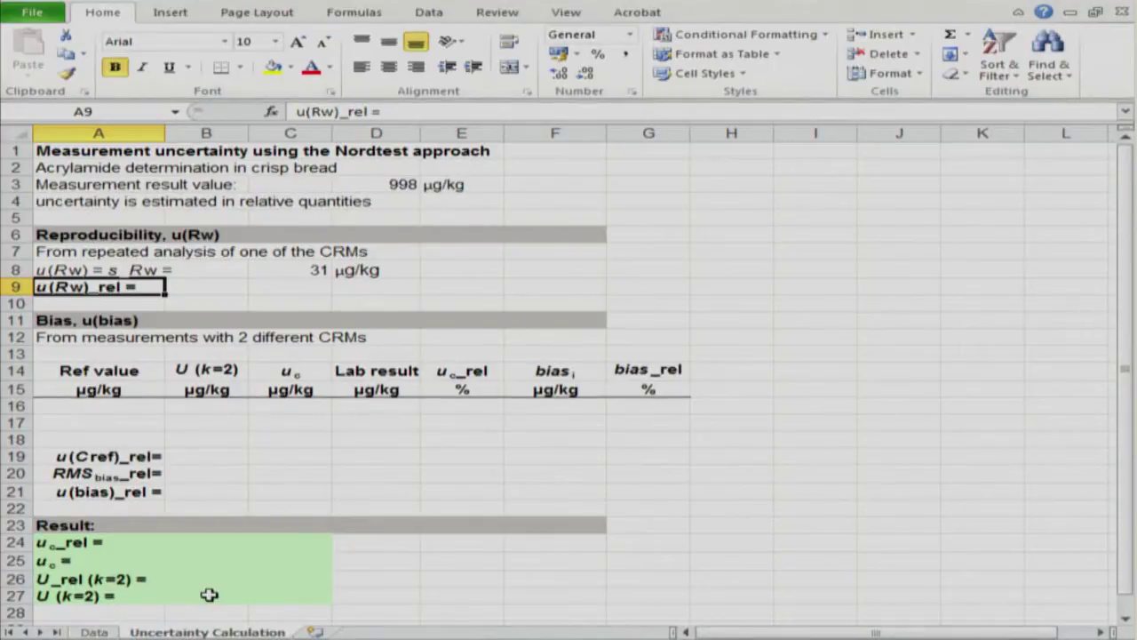
- Enter =C8/Data!B25*100 in C9 so relative u(Rw) shows 2.70
key(Right)
key(Right)
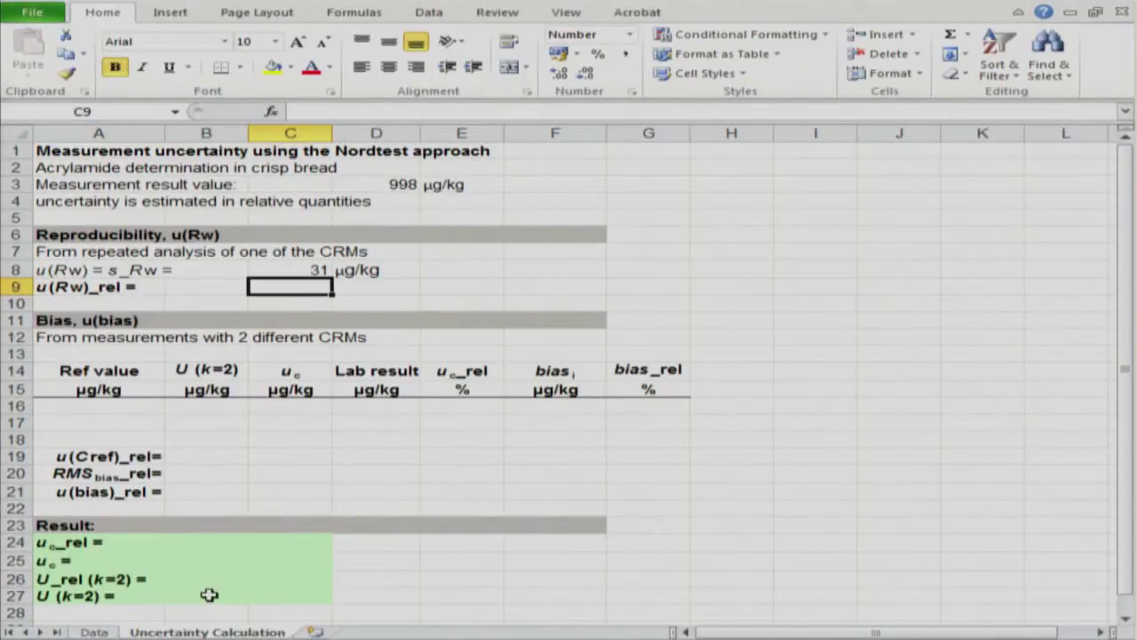
text(=)
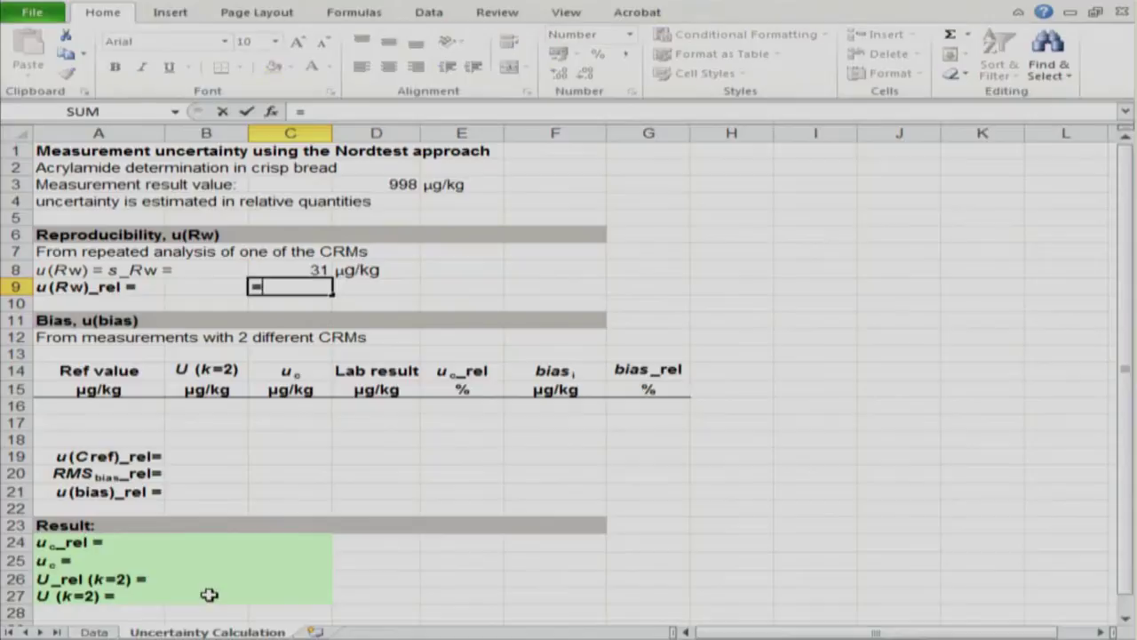
key(Up)
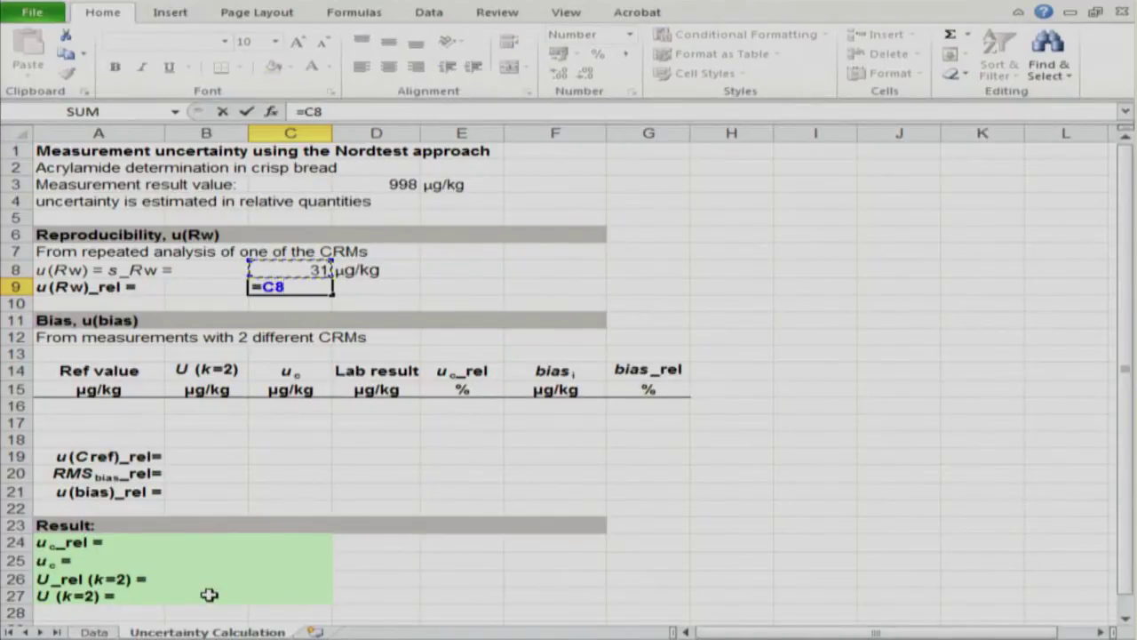
text(/)
key(ctrl+Page_Up)
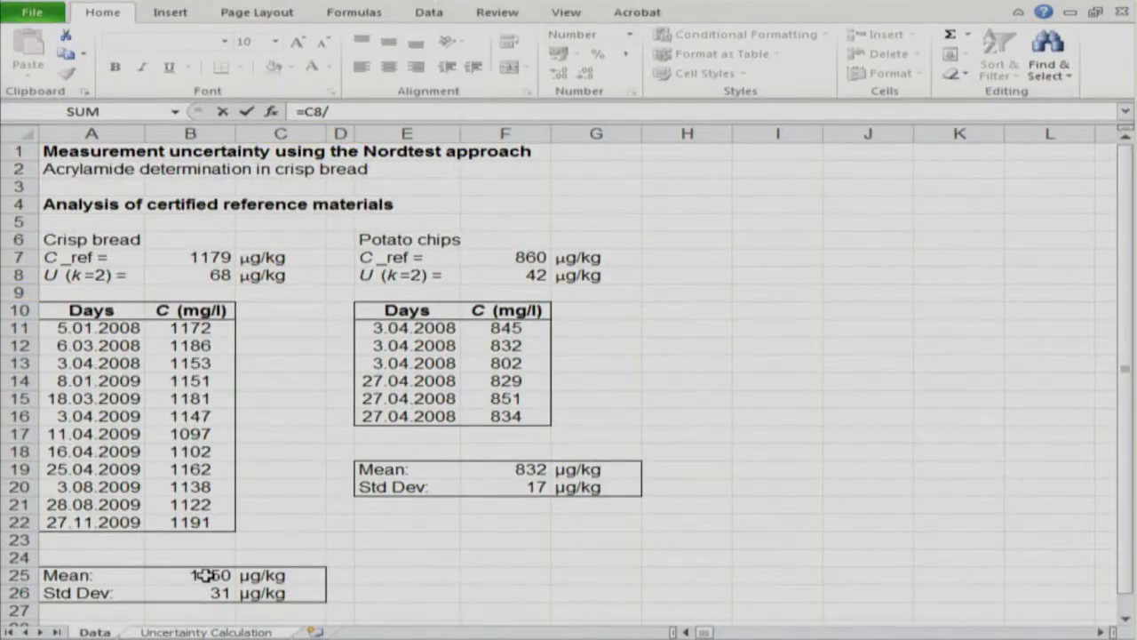
click(203, 576)
key(Return)
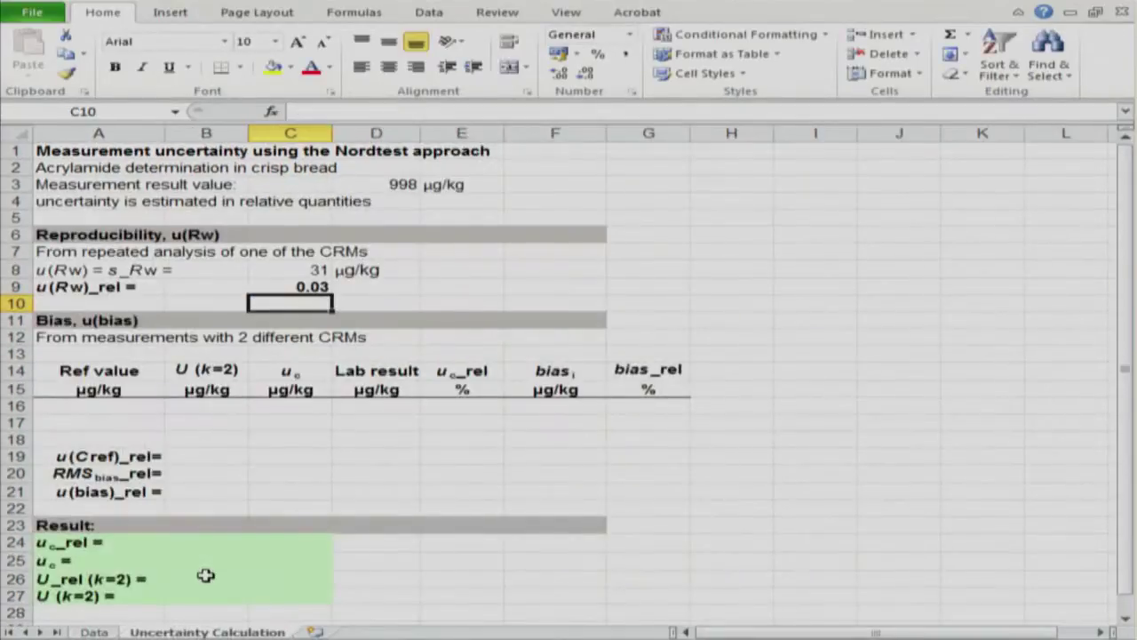
key(Up)
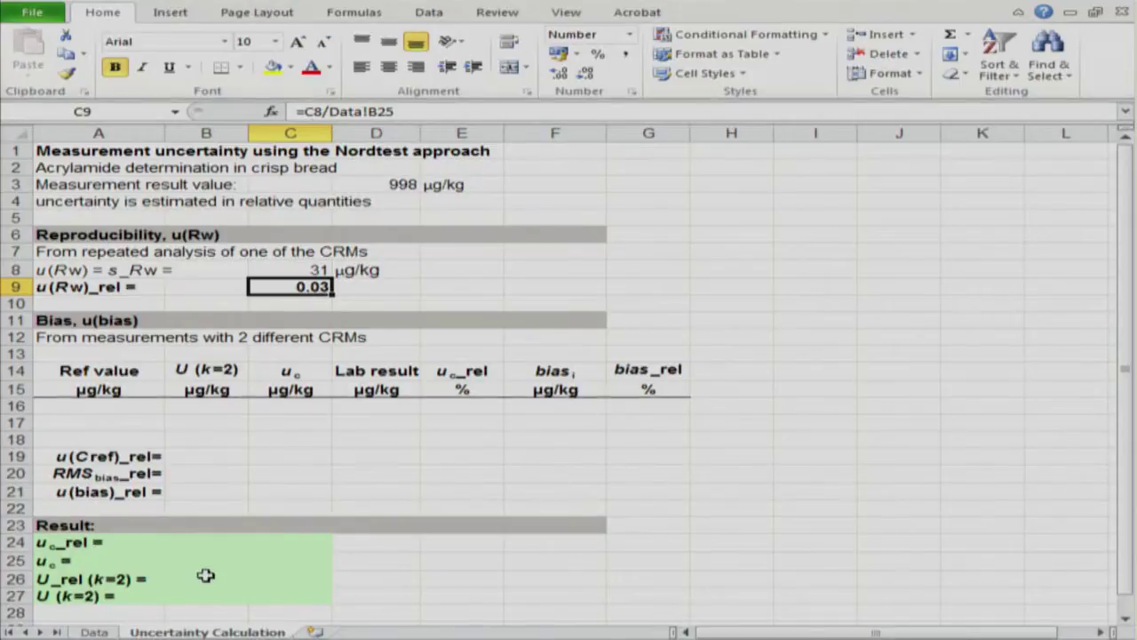
key(F2)
text(*100)
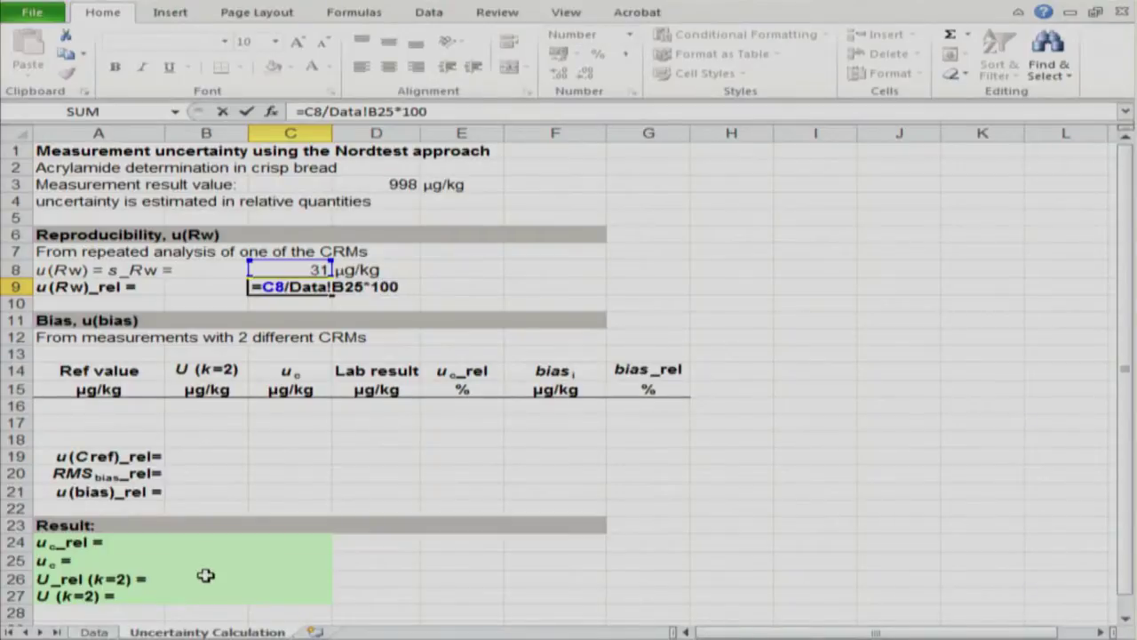
key(Return)
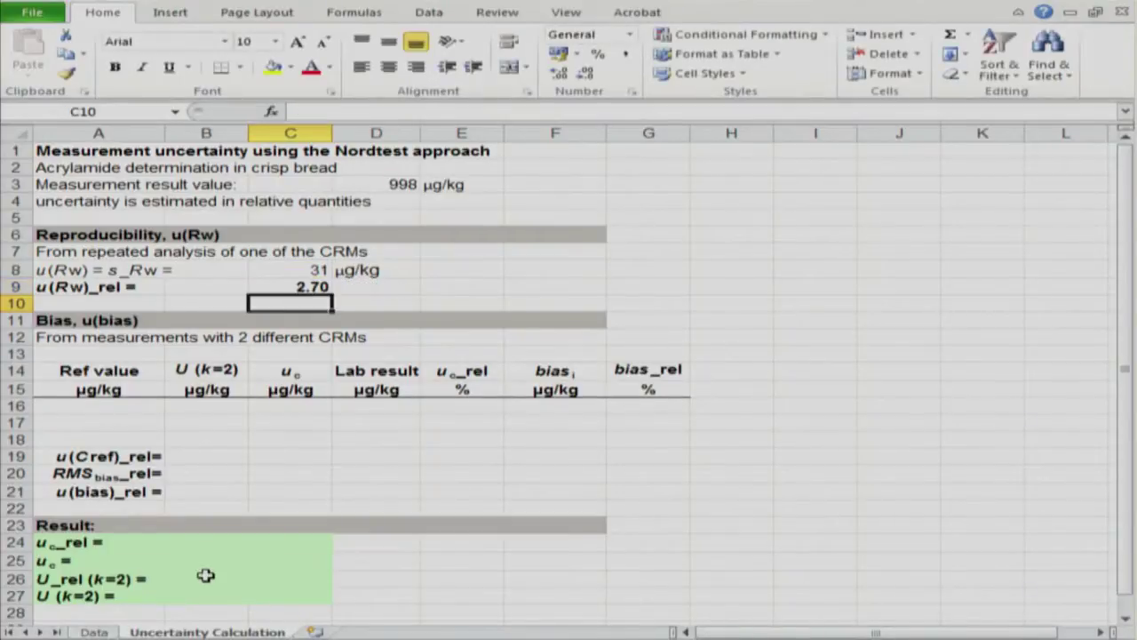
- Put the unit % in D9
key(Up)
key(Right)
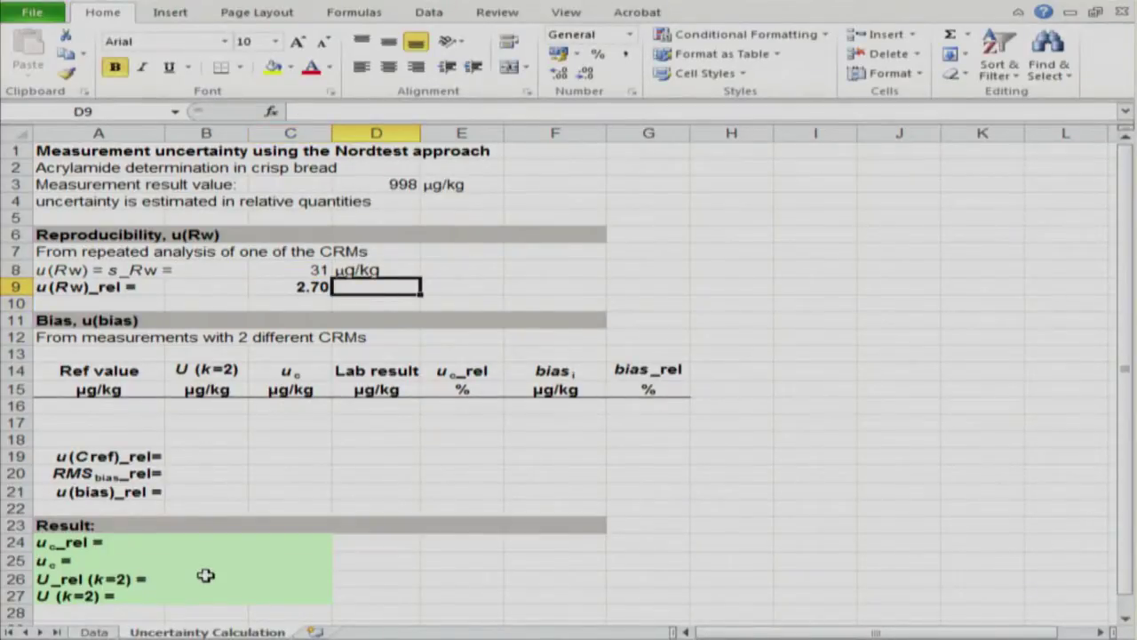
text(%)
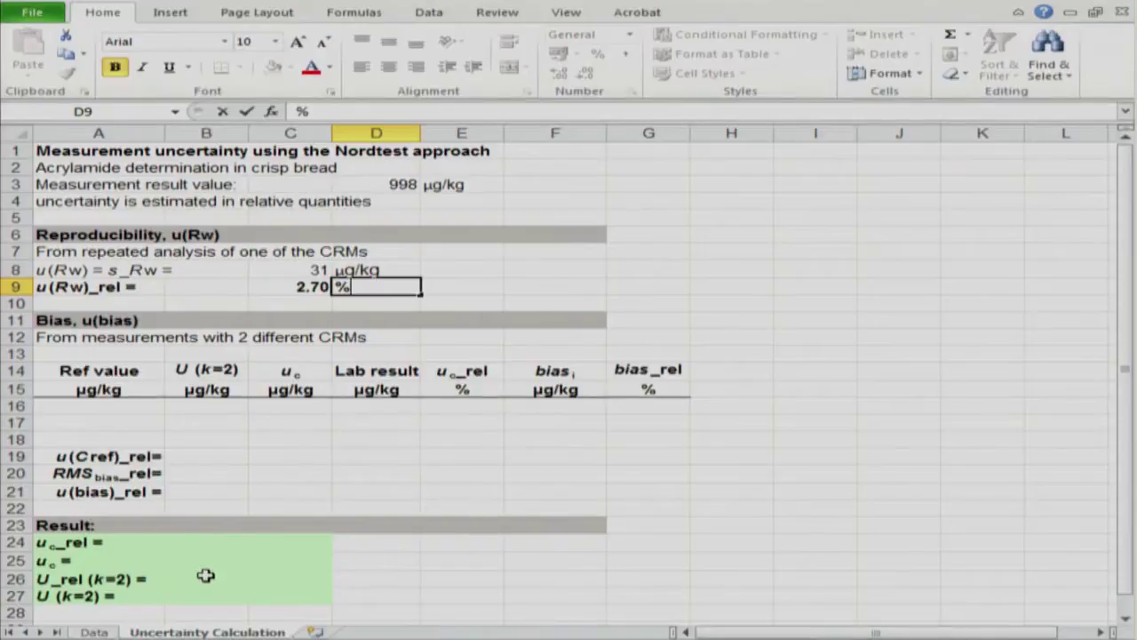
key(Return)
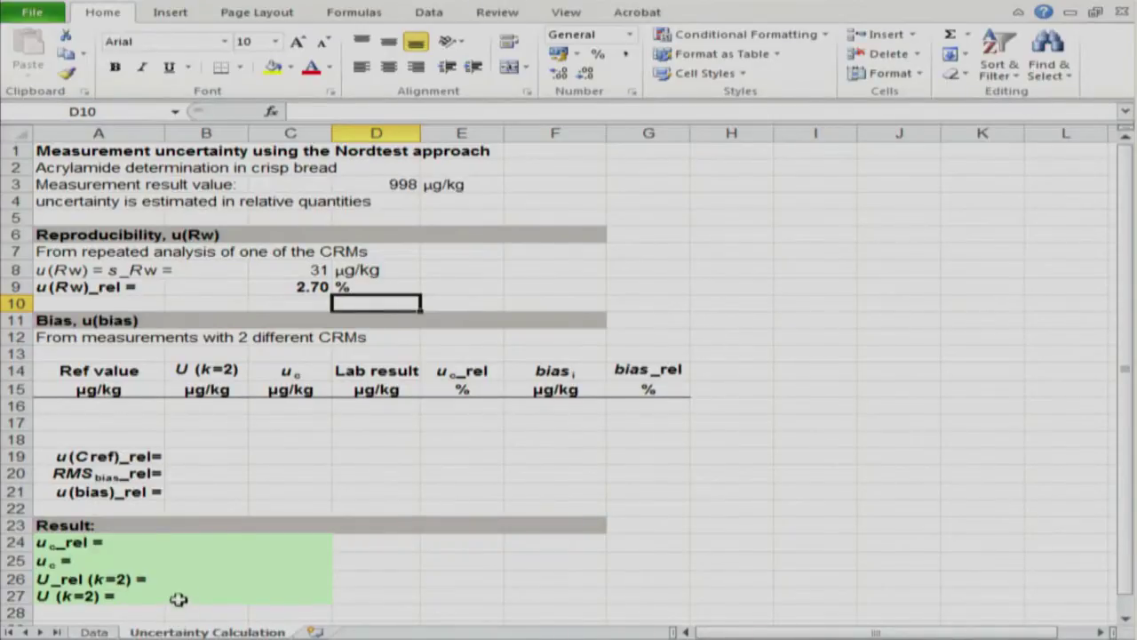
- Link A16 to the crisp bread C_ref in Data!B7, showing 1179
click(147, 407)
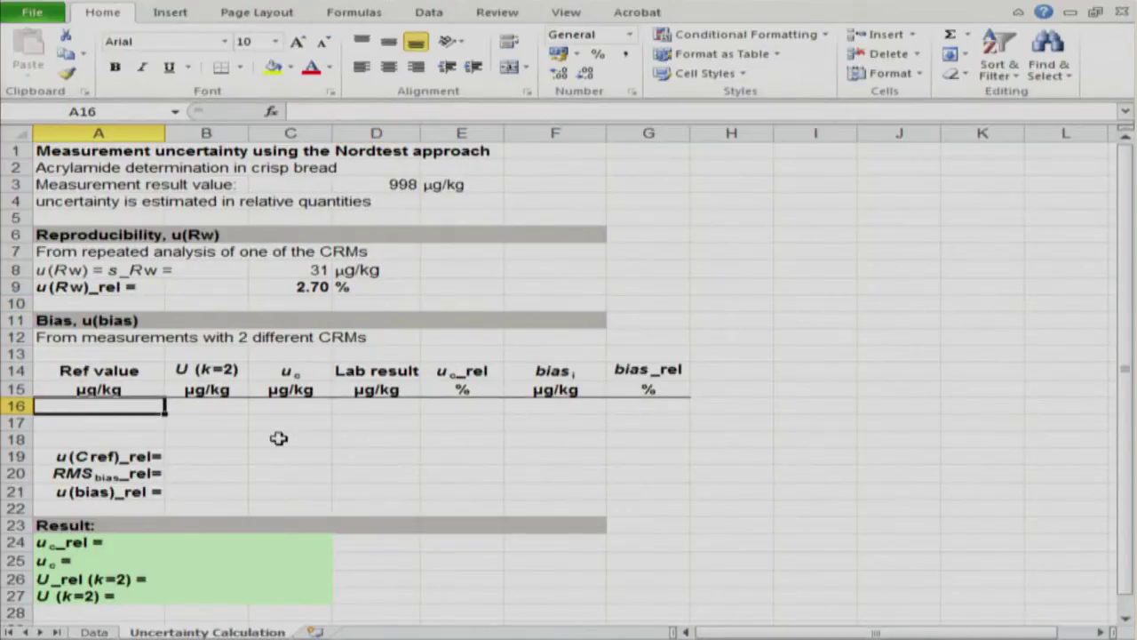
key(Down)
key(Up)
key(Down)
key(Up)
text(=)
key(ctrl+Page_Up)
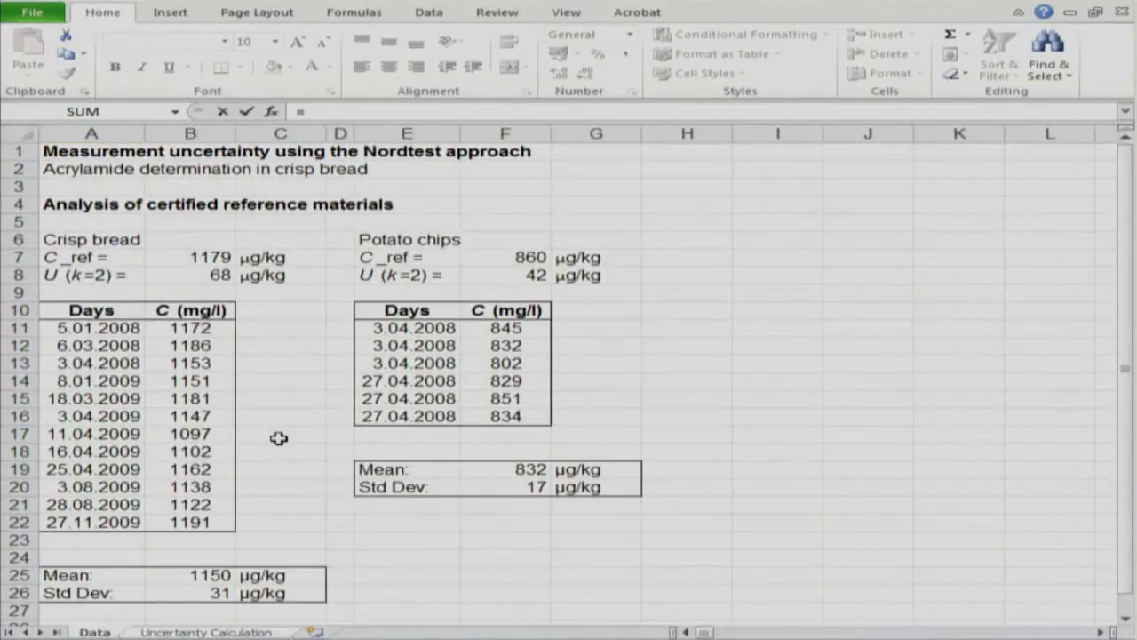
click(220, 257)
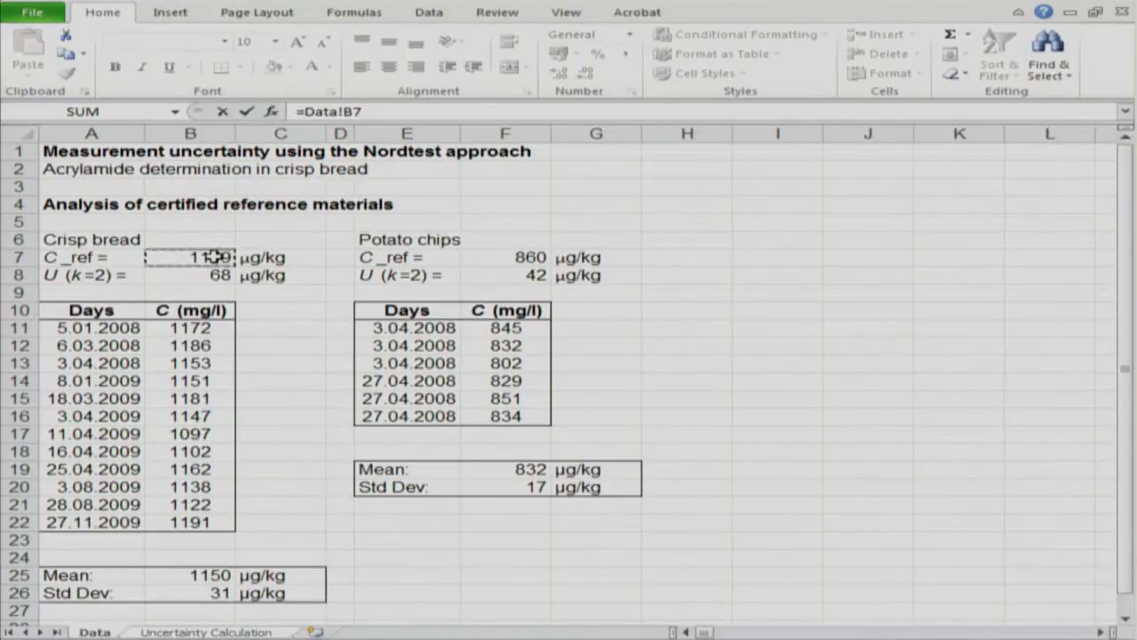
key(Return)
- Link A17 to the potato chips C_ref in Data!F7, showing 860
text(=)
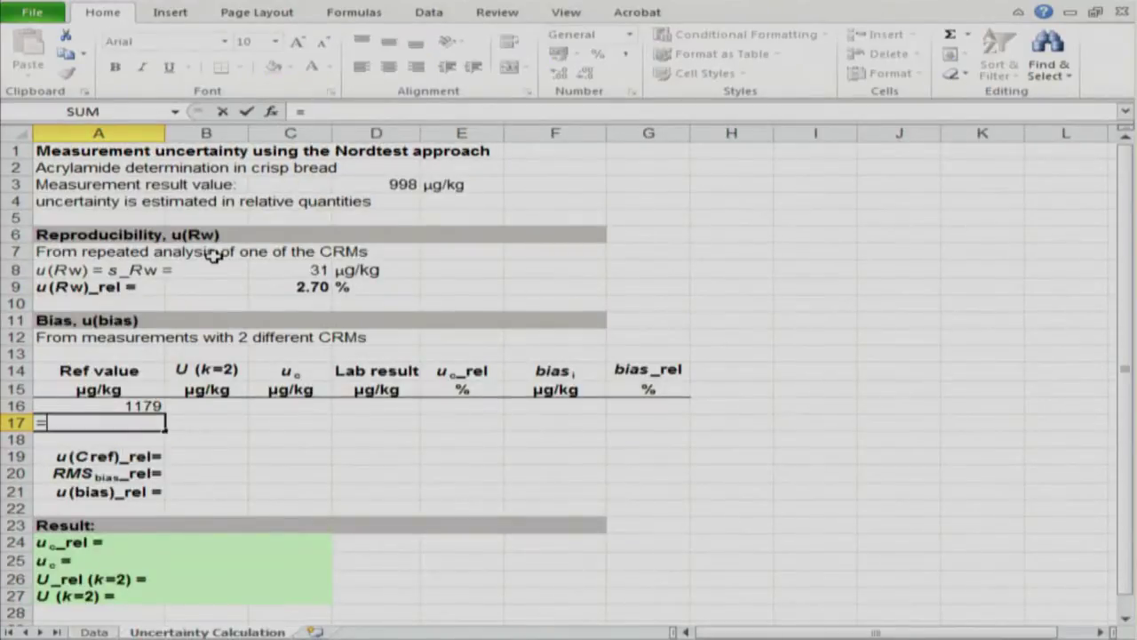
key(ctrl+Page_Up)
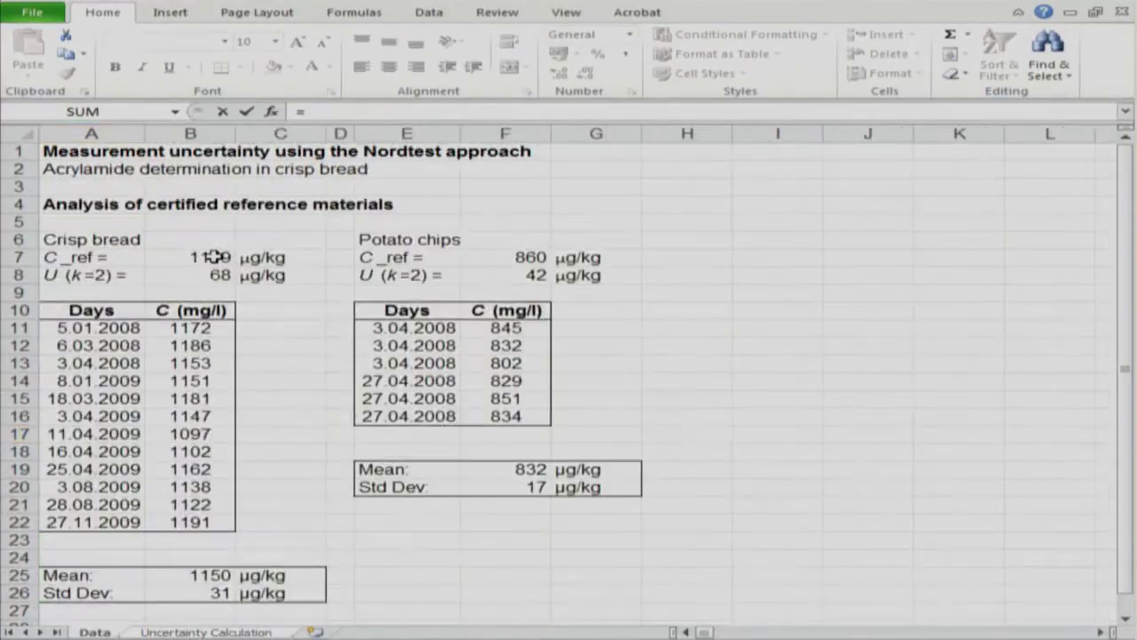
click(545, 256)
key(Return)
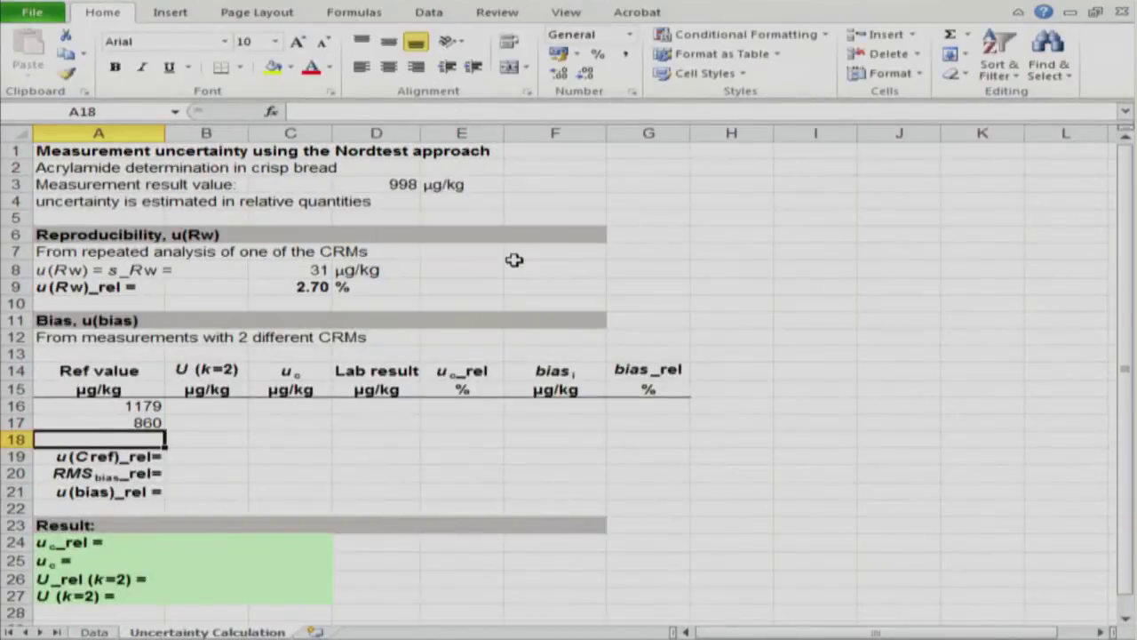
key(Up)
key(Right)
key(Up)
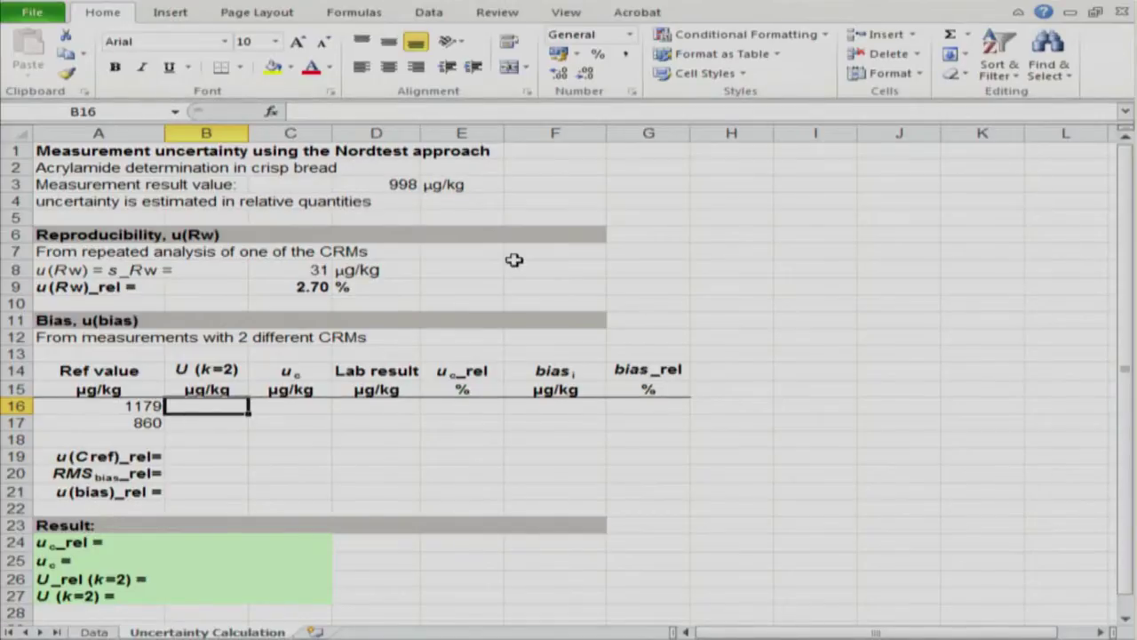
- Link B16 to the crisp bread U (k=2) on the Data sheet, showing 68
text(=)
key(ctrl+Page_Up)
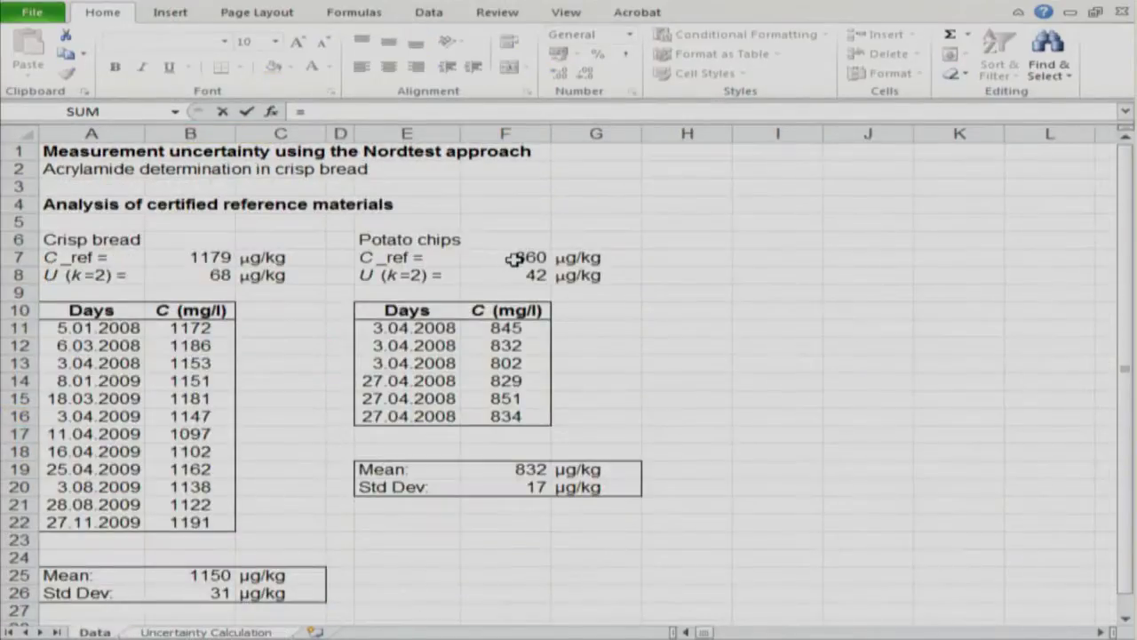
click(217, 278)
key(Return)
- Link B17 to the potato chips U (k=2) in Data!F8, showing 42
text(=)
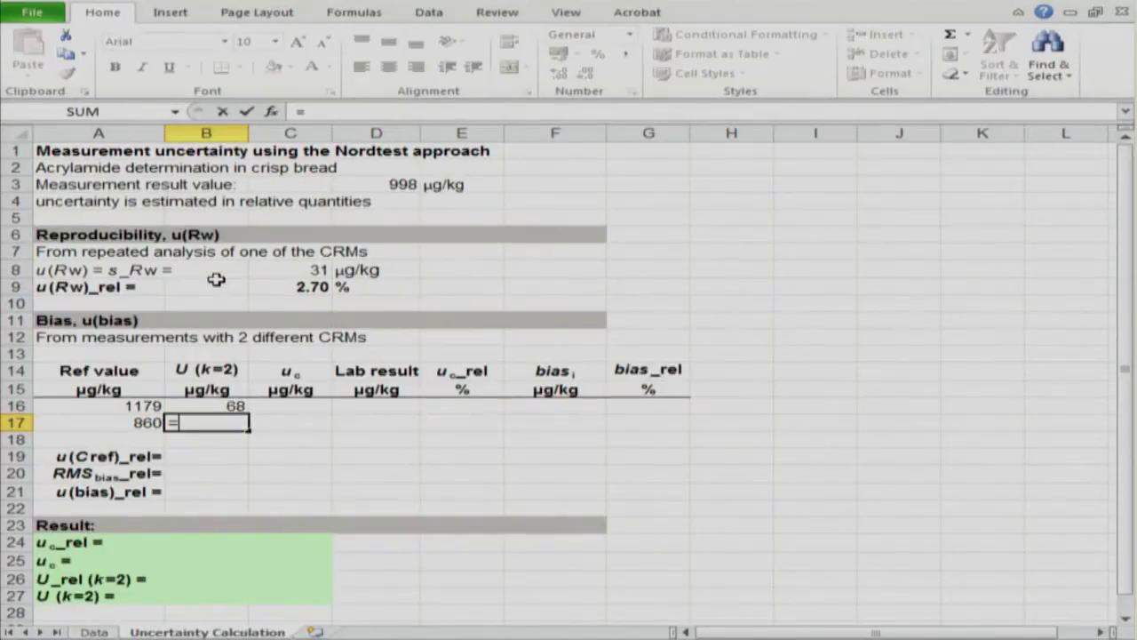
key(ctrl+Page_Up)
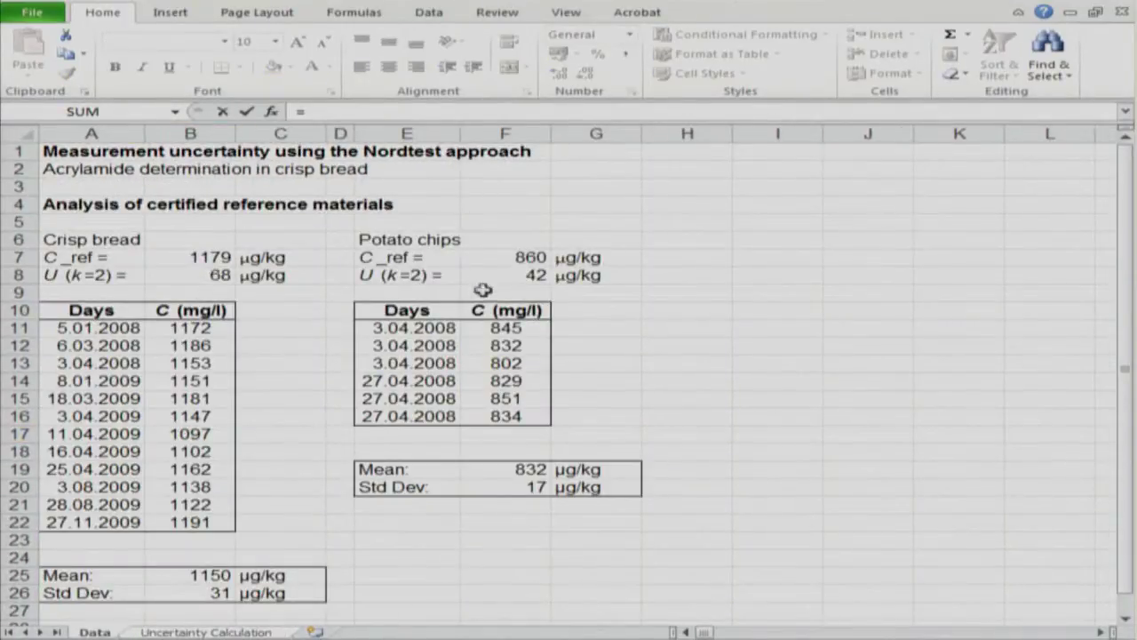
click(471, 280)
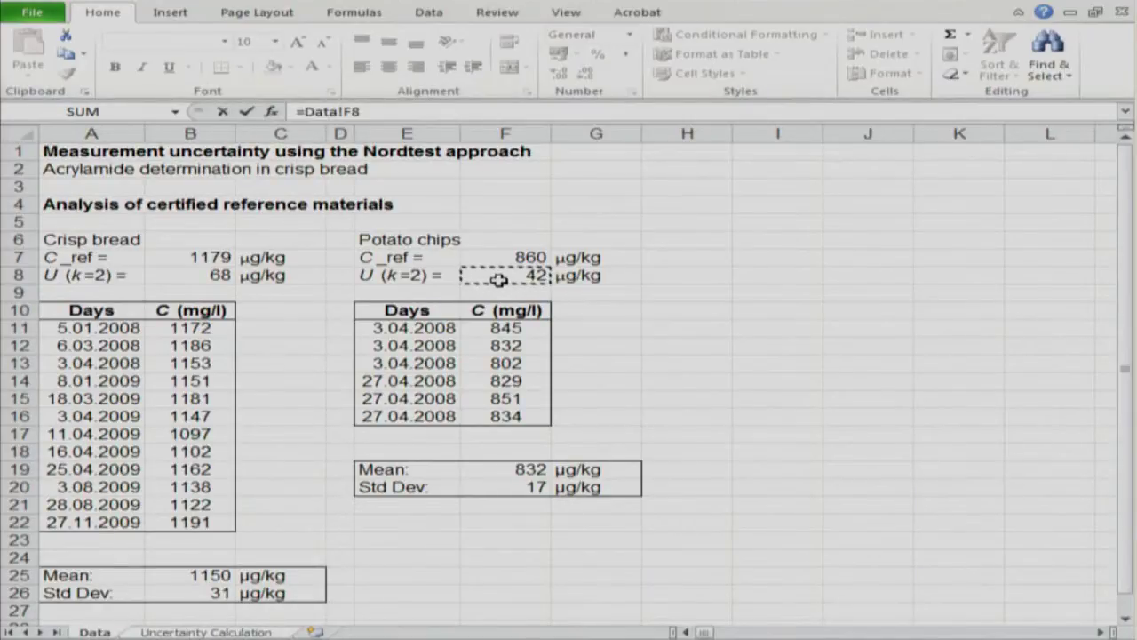
key(Return)
key(Up)
key(Right)
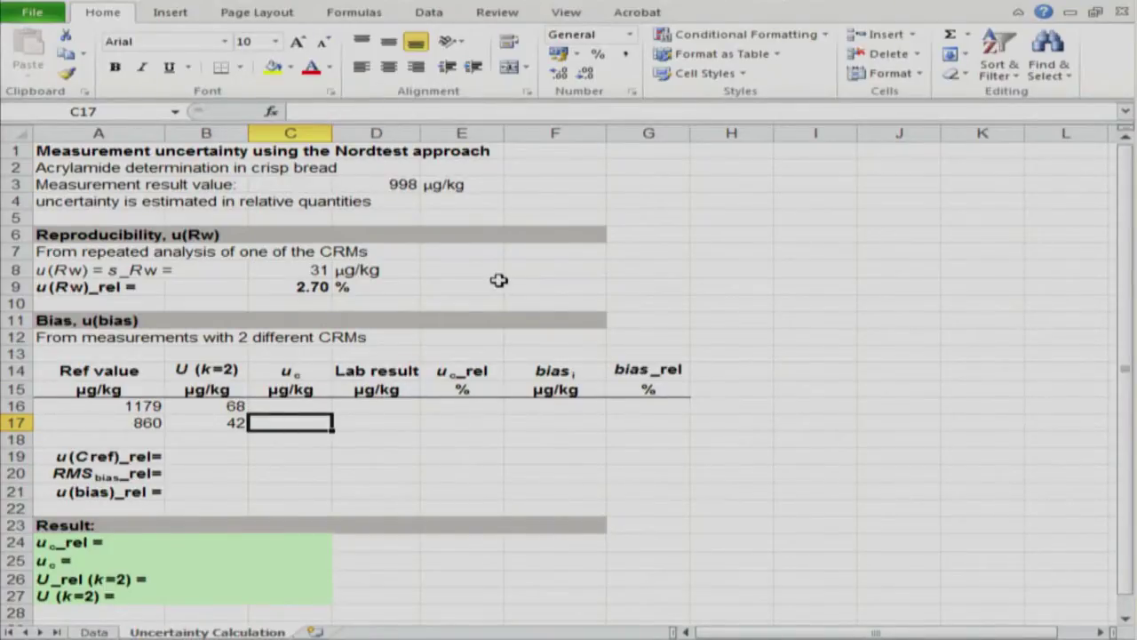
key(Up)
key(Up)
key(Up)
key(Down)
key(Up)
key(Down)
key(Up)
key(Down)
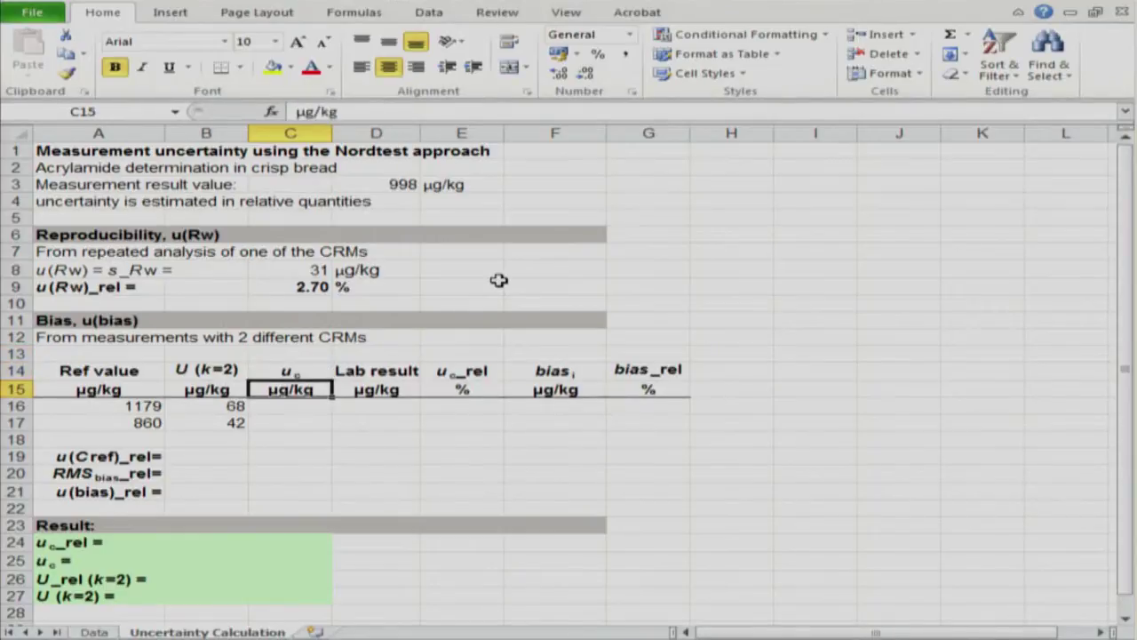
key(Up)
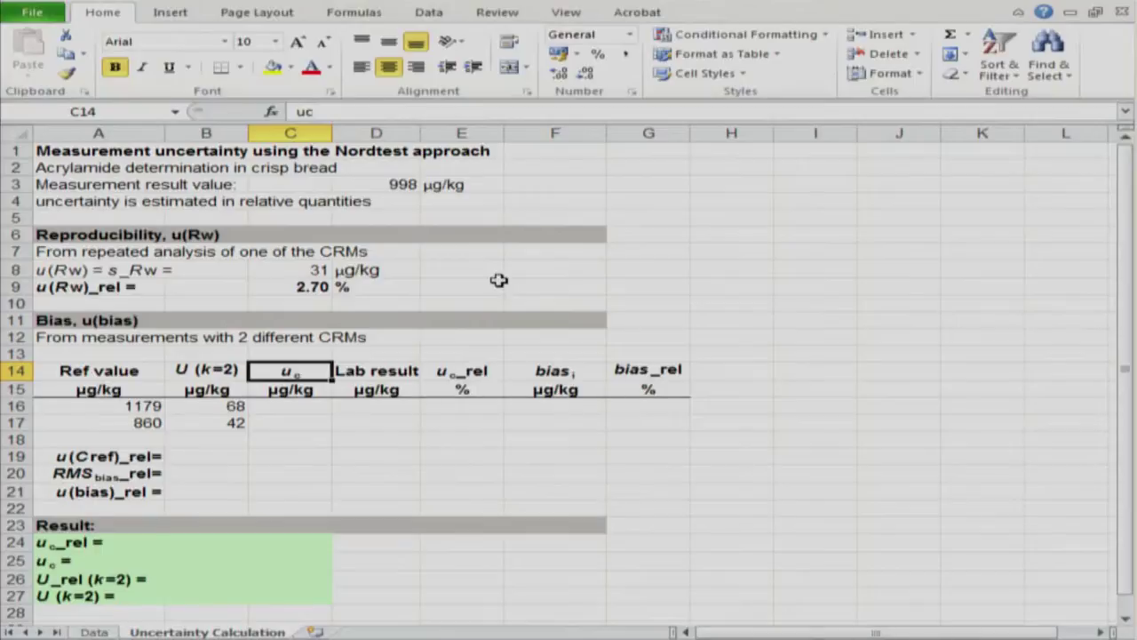
key(Down)
key(Down)
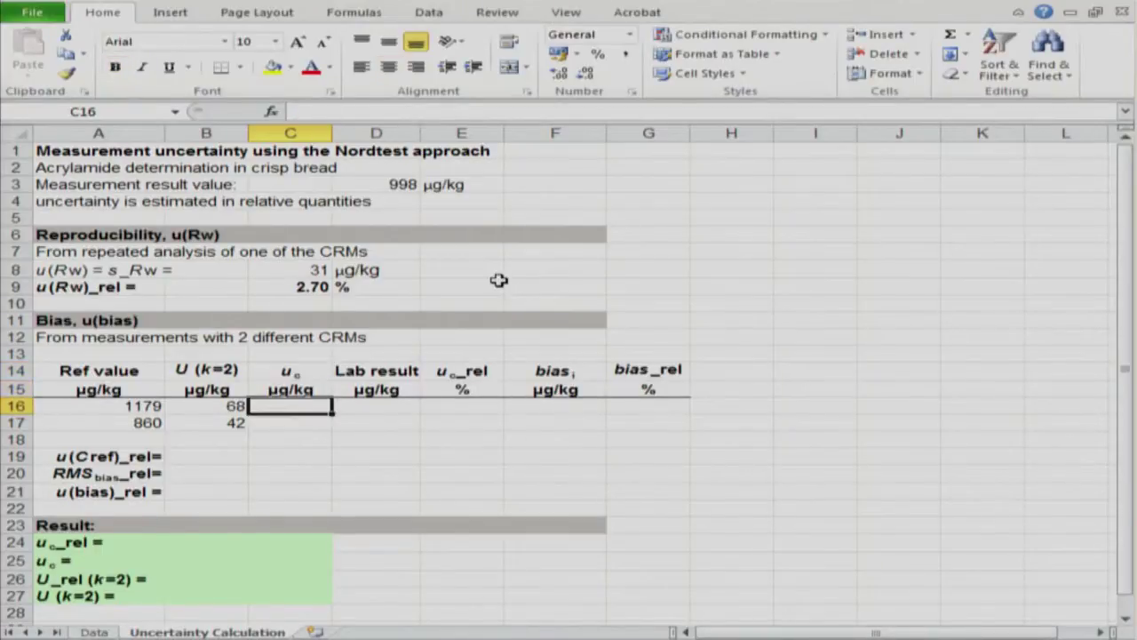
- Enter =B16/2 in C16 to get a u_c of 34
text(=)
key(Left)
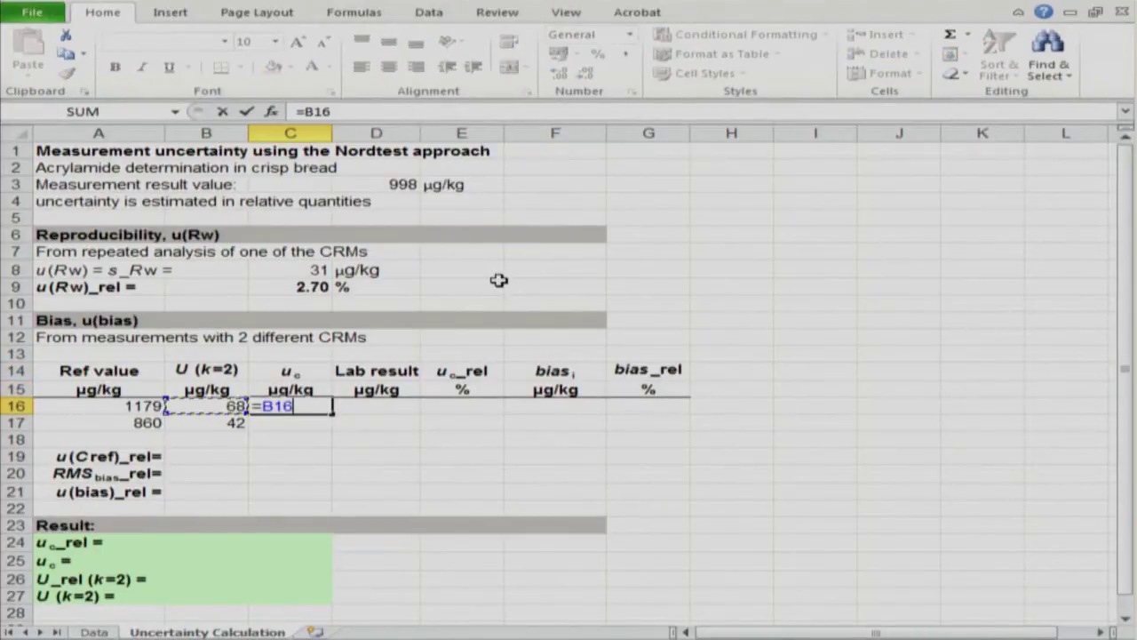
text(/2)
key(Return)
- Enter =B17/2 in C17 to get a u_c of 21
text(=)
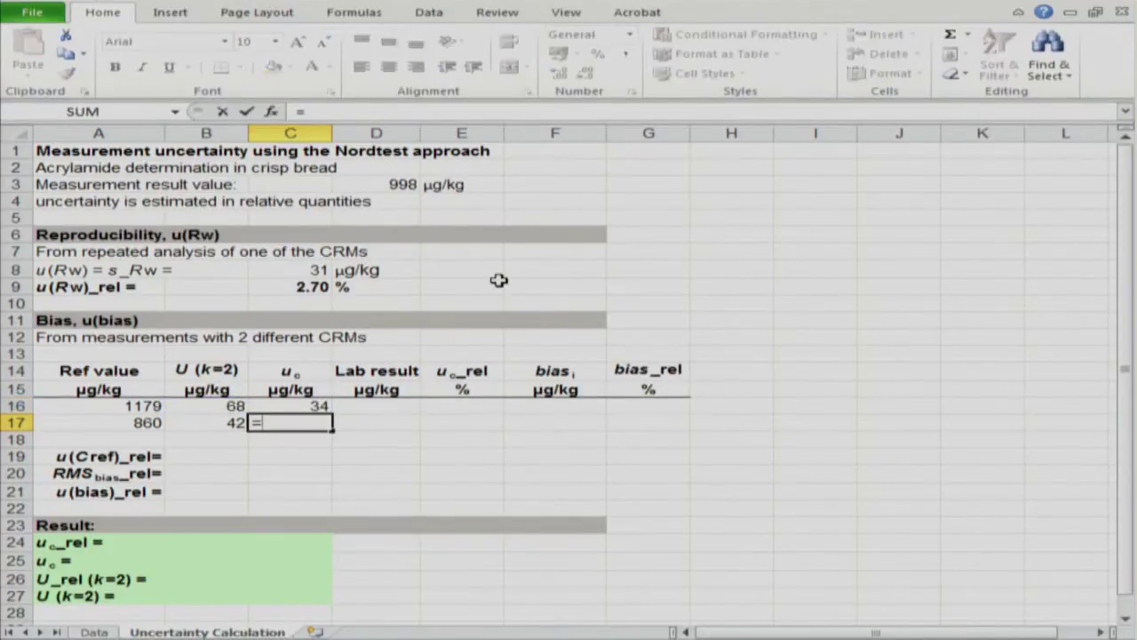
key(Left)
text(/2)
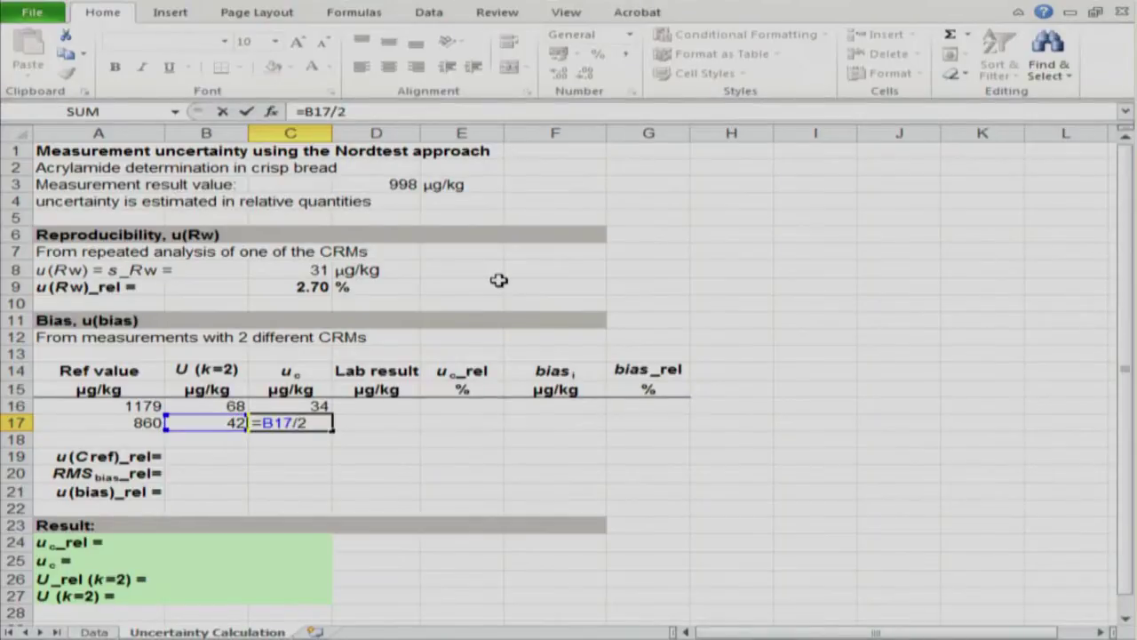
key(Return)
key(Up)
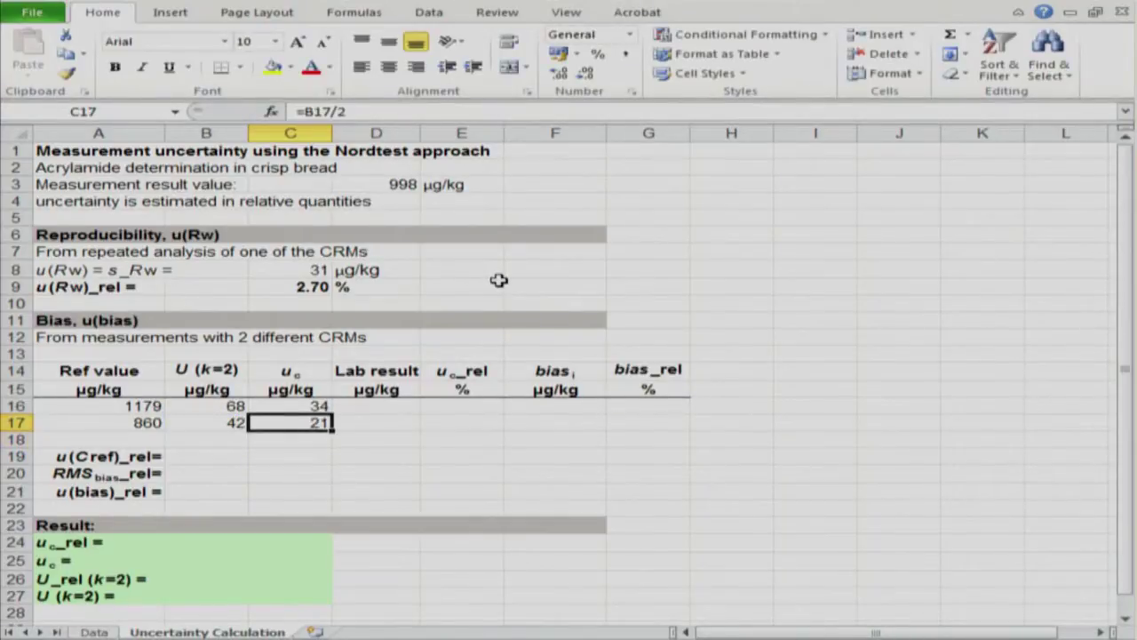
key(Up)
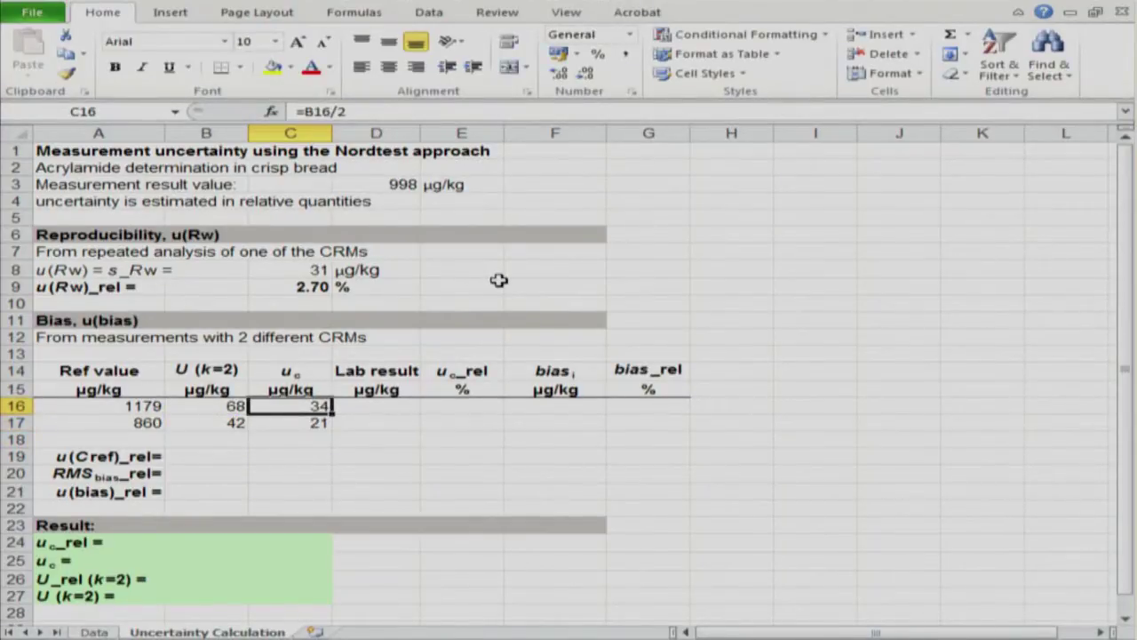
key(Down)
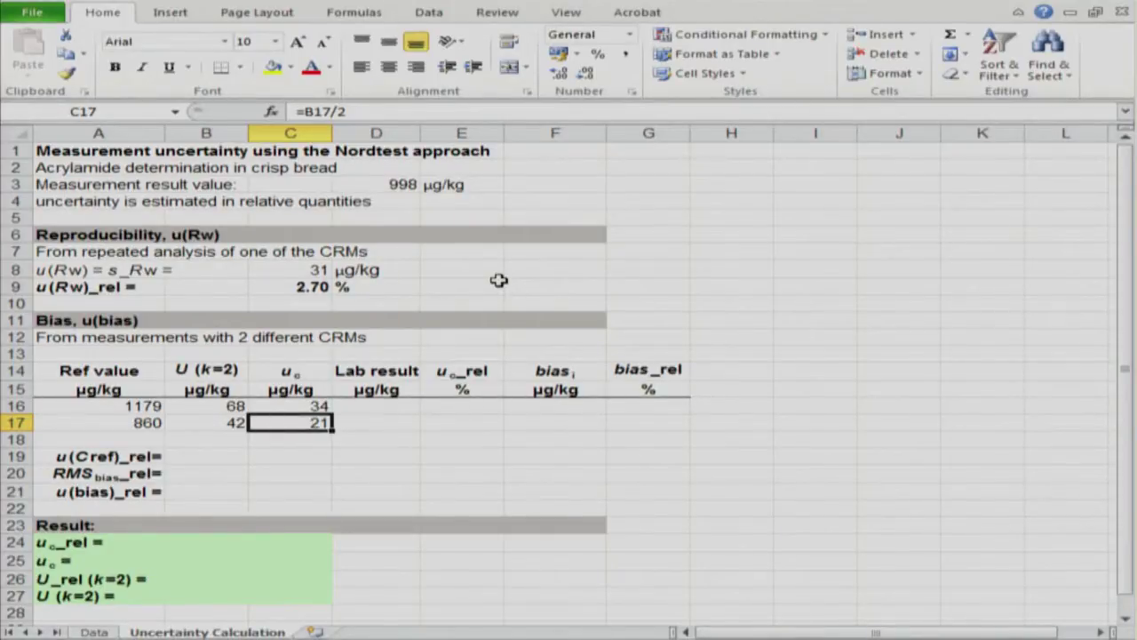
key(Right)
key(Up)
key(Down)
key(Up)
key(Down)
key(Up)
key(Down)
key(Up)
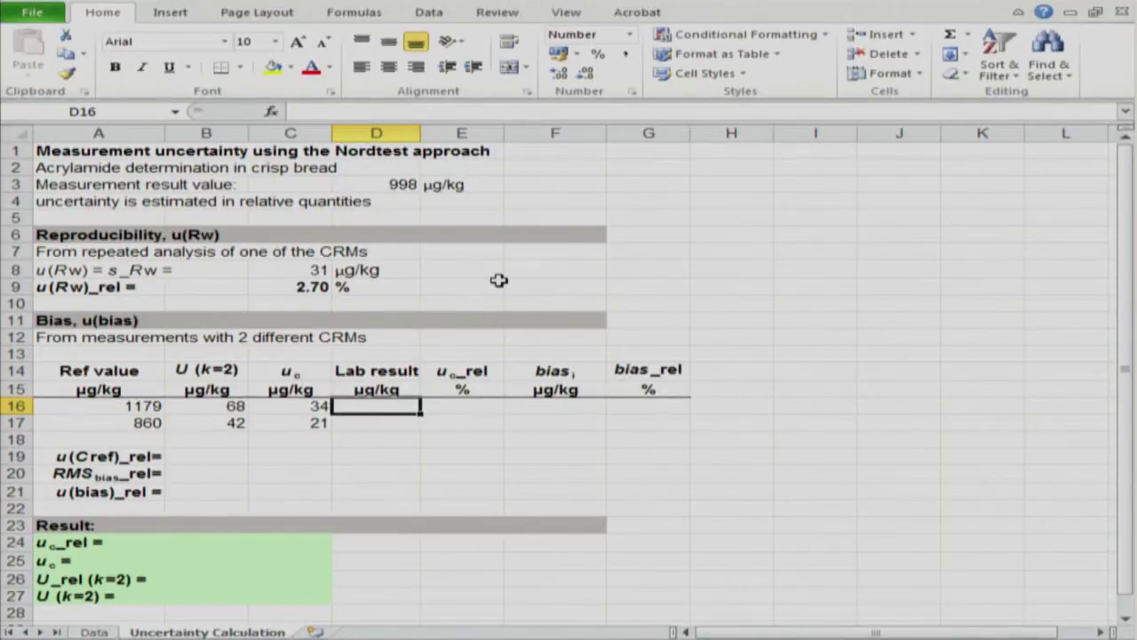
- Link D16 to the crisp bread mean in Data!B25, showing 1150
text(=)
key(ctrl+Page_Up)
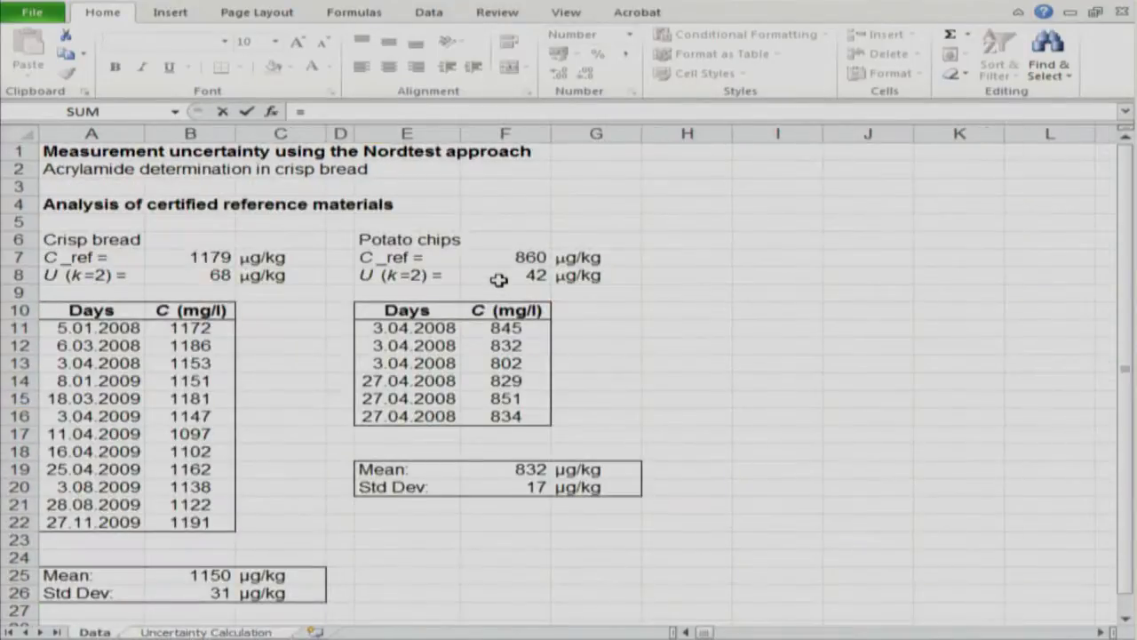
click(220, 575)
key(Return)
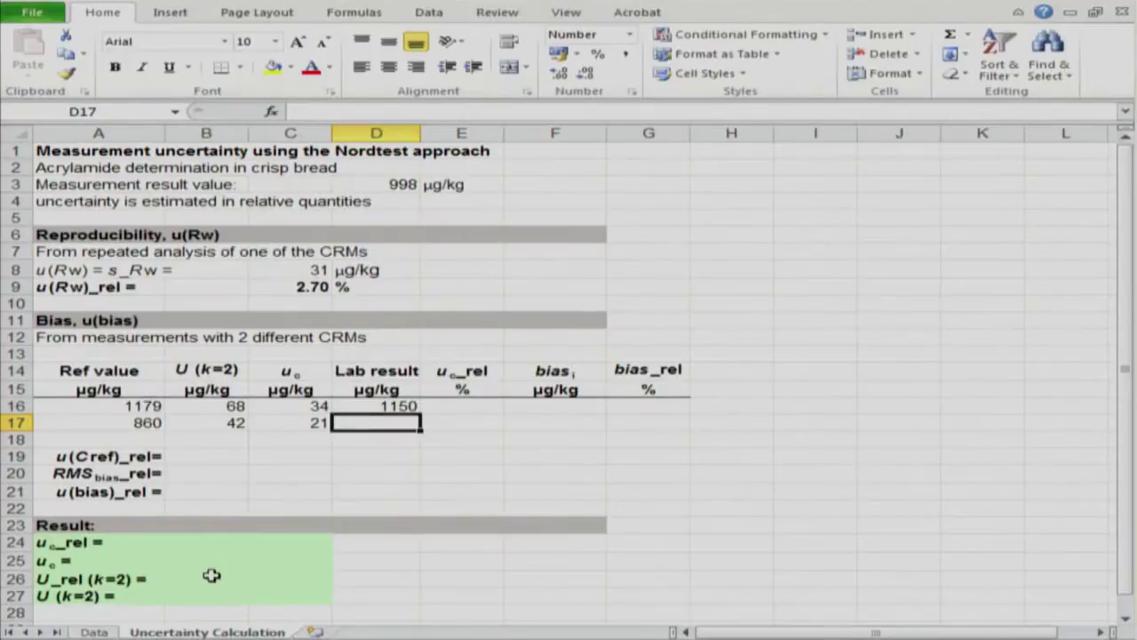
- Link D17 to the potato chips mean in Data!F19, showing 832
text(=)
key(ctrl+Page_Up)
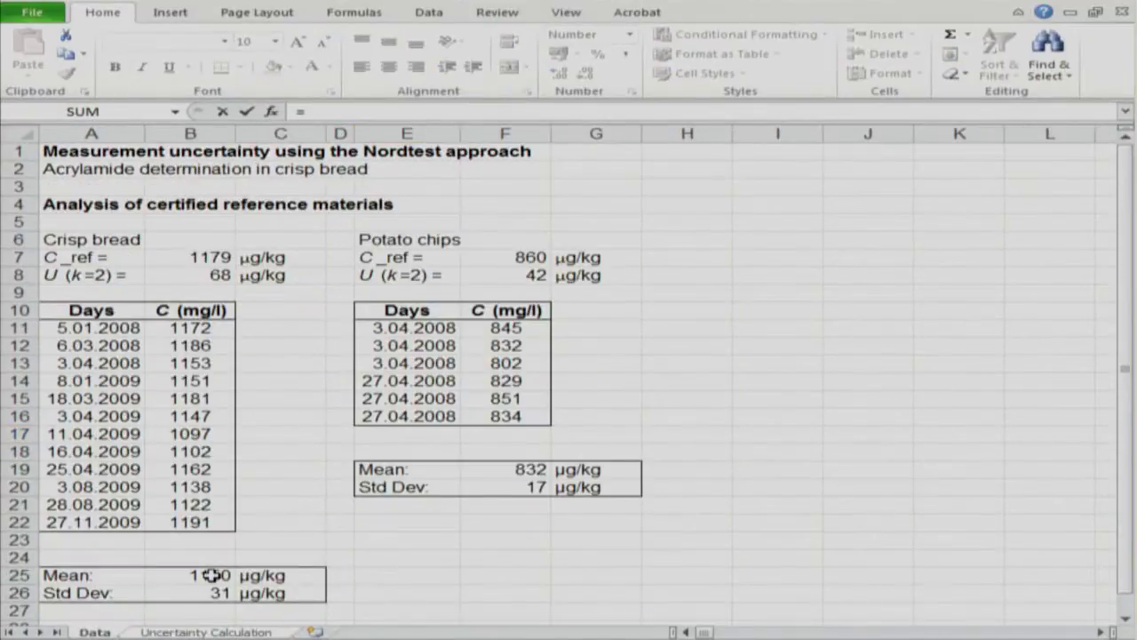
click(513, 471)
key(Return)
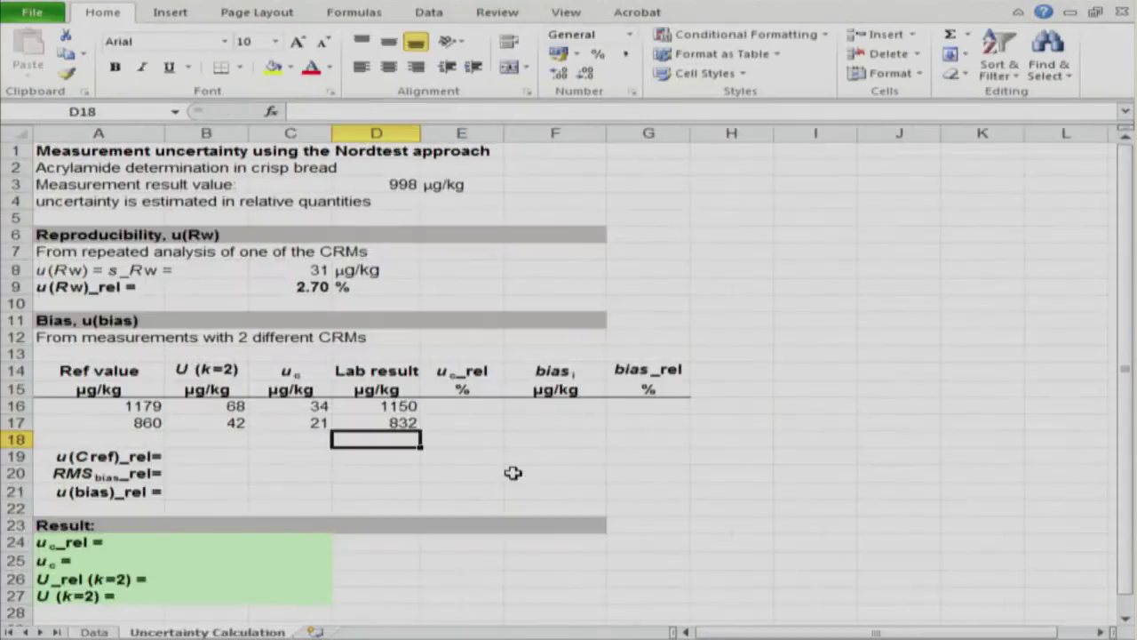
key(Up)
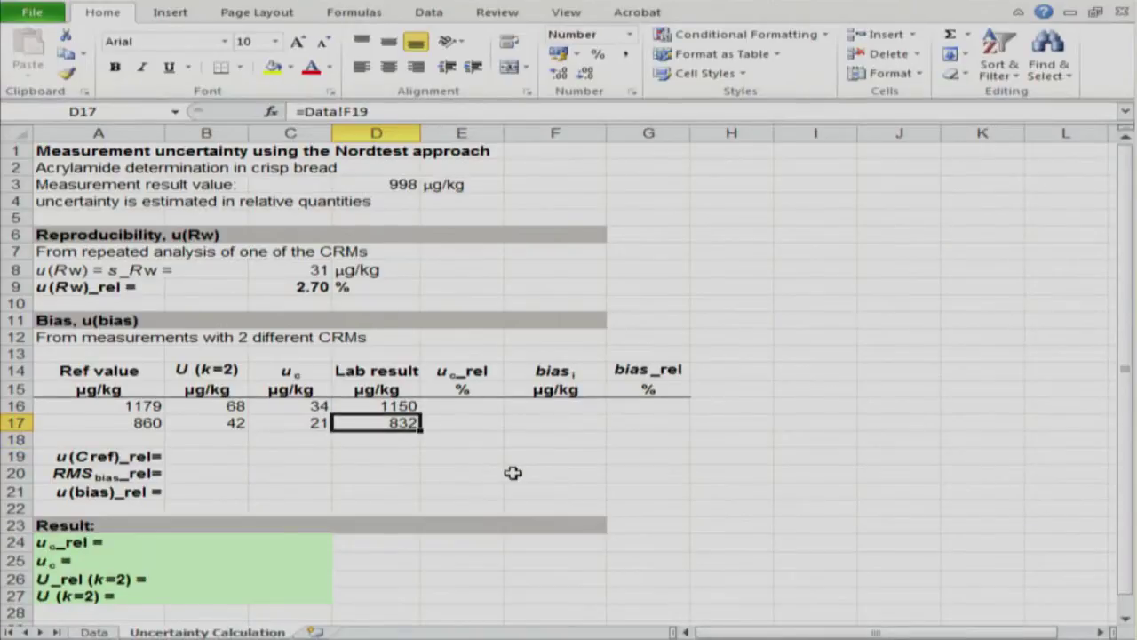
key(shift+Up)
key(shift+Left)
key(shift+Left)
key(shift+Left)
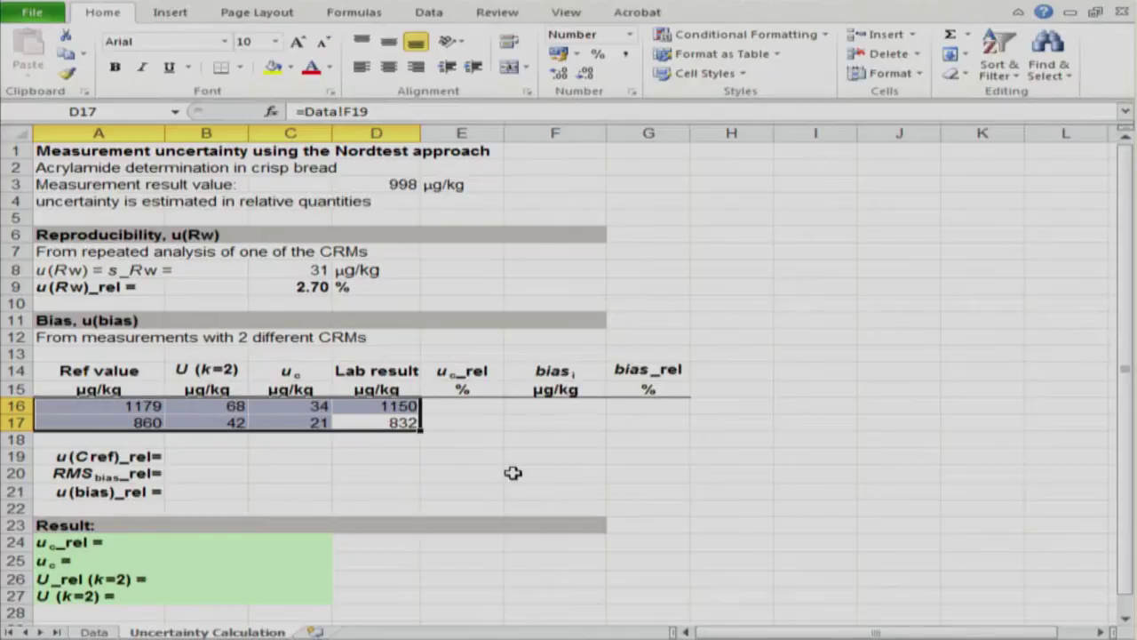
- Review the u_c and Lab result formulas in the bias table
key(Right)
key(Left)
key(Up)
key(Left)
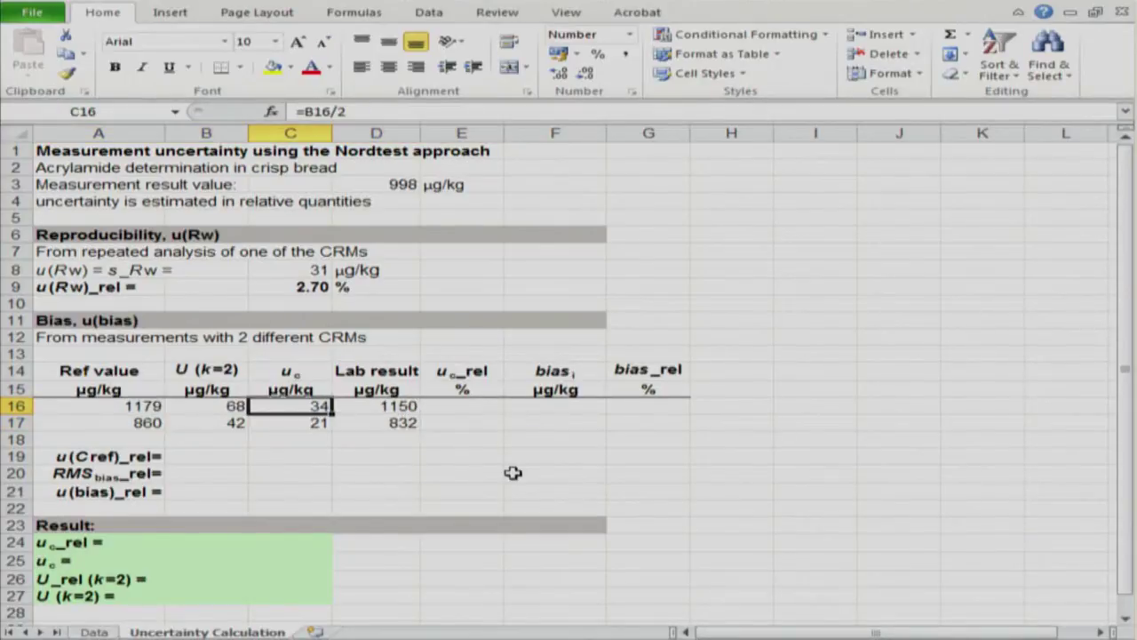
key(Right)
key(Right)
key(Left)
key(Left)
key(Down)
key(Up)
key(Right)
key(Right)
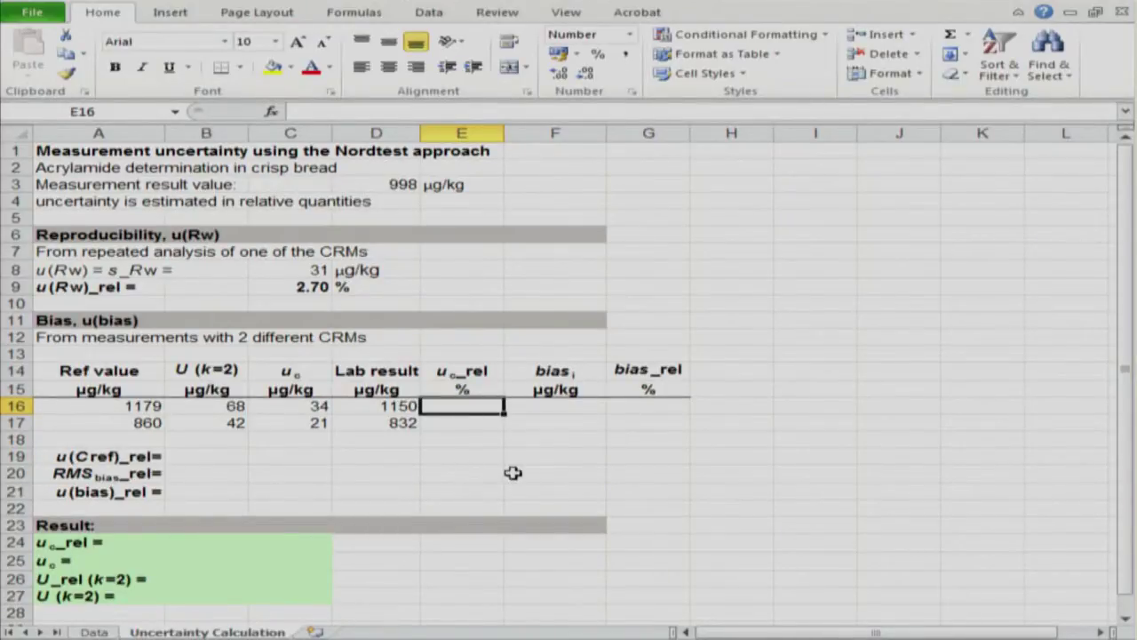
- Enter =C16/A16*100 in E16 so relative u_c shows 2.88
text(=)
key(Left)
key(Left)
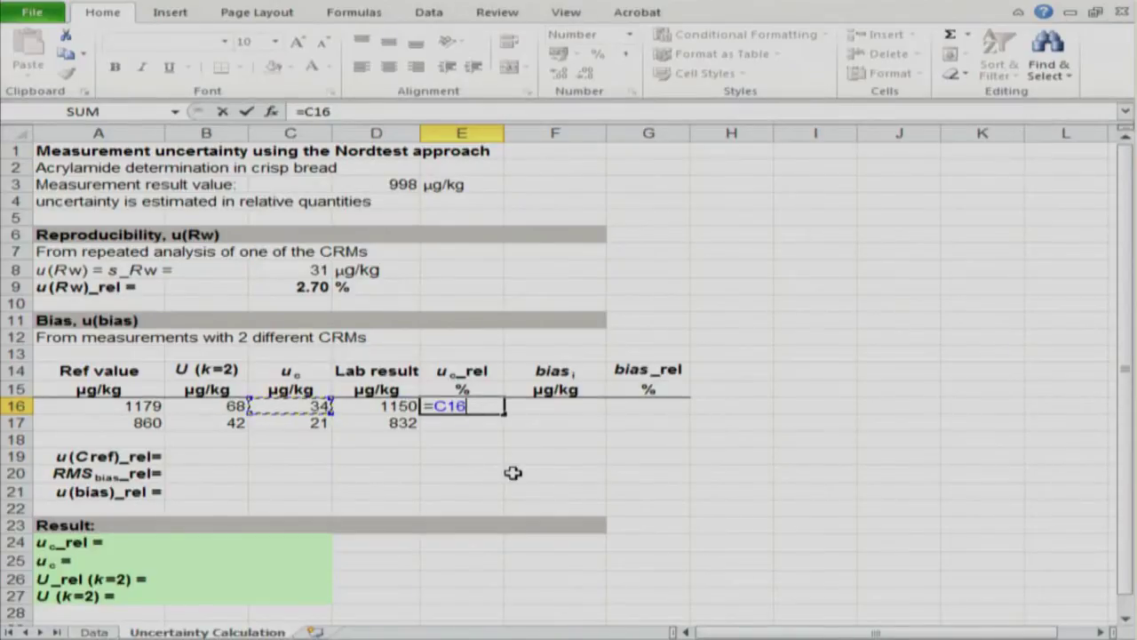
text(/)
key(Left)
key(Left)
key(Left)
key(Left)
text(*100)
key(Return)
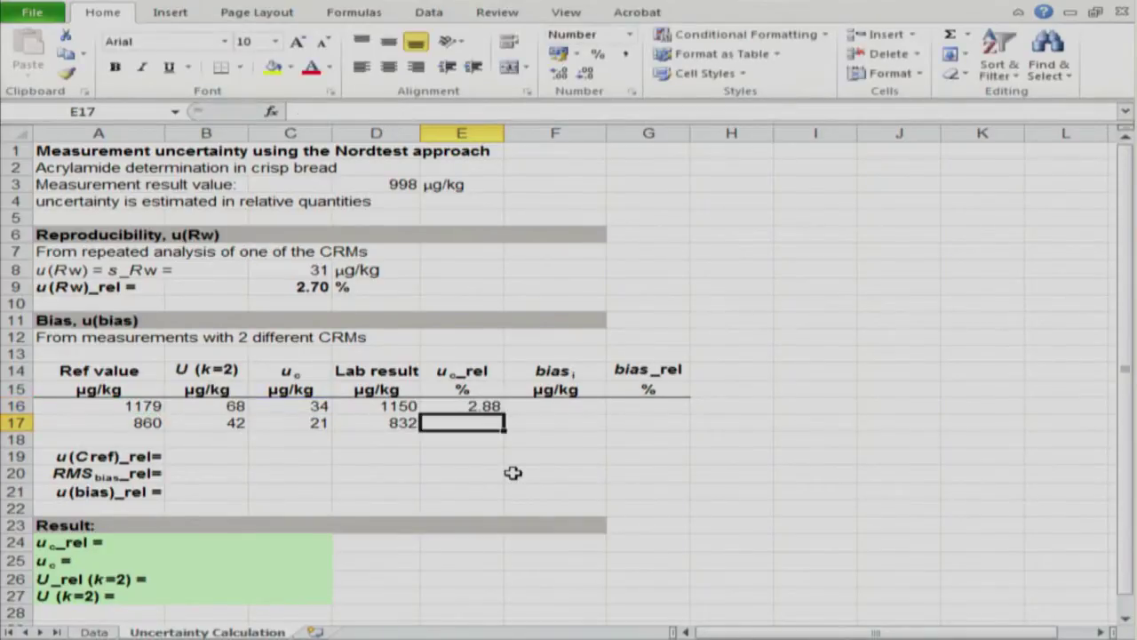
- Enter =C17/A17*100 in E17 so relative u_c shows 2.44
text(=)
key(Left)
key(Left)
text(/)
key(Left)
key(Left)
key(Left)
key(Left)
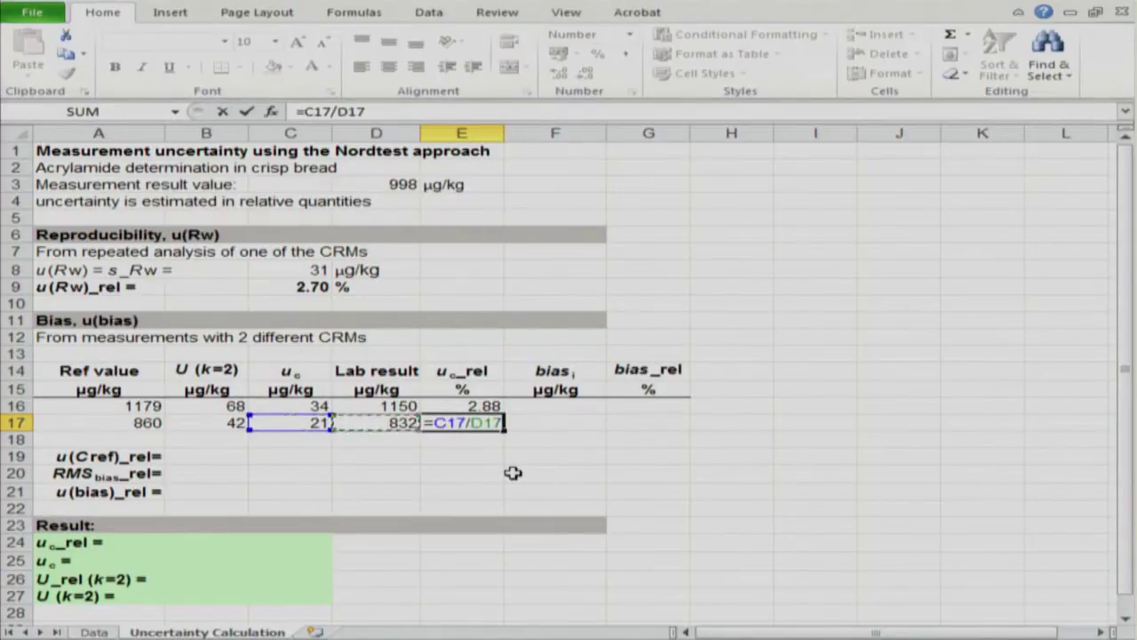
text(*100)
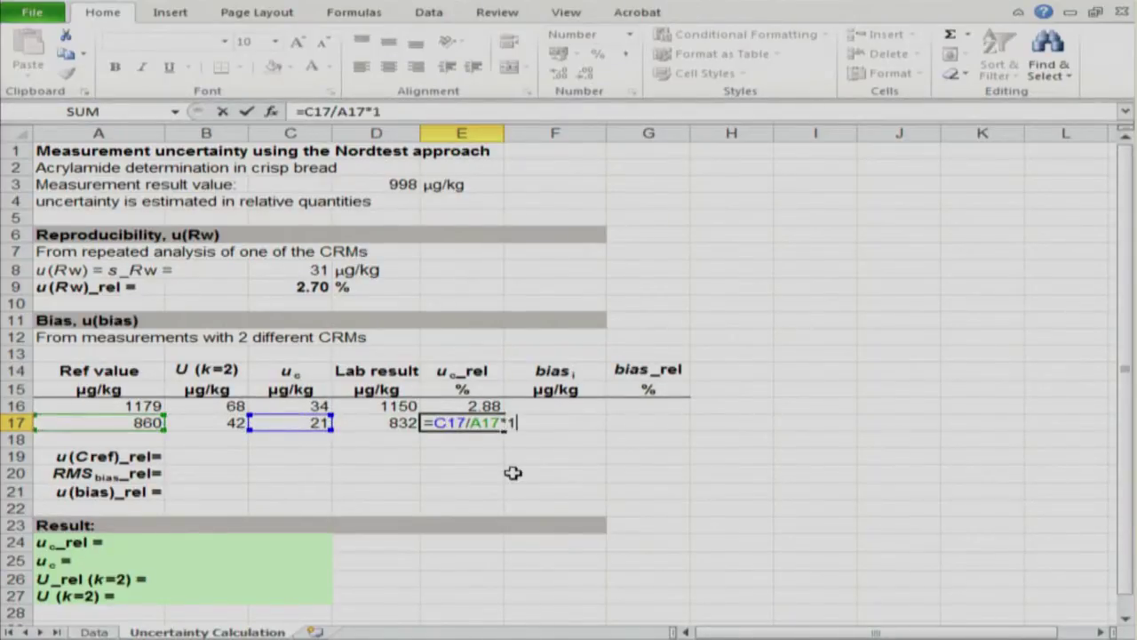
key(Return)
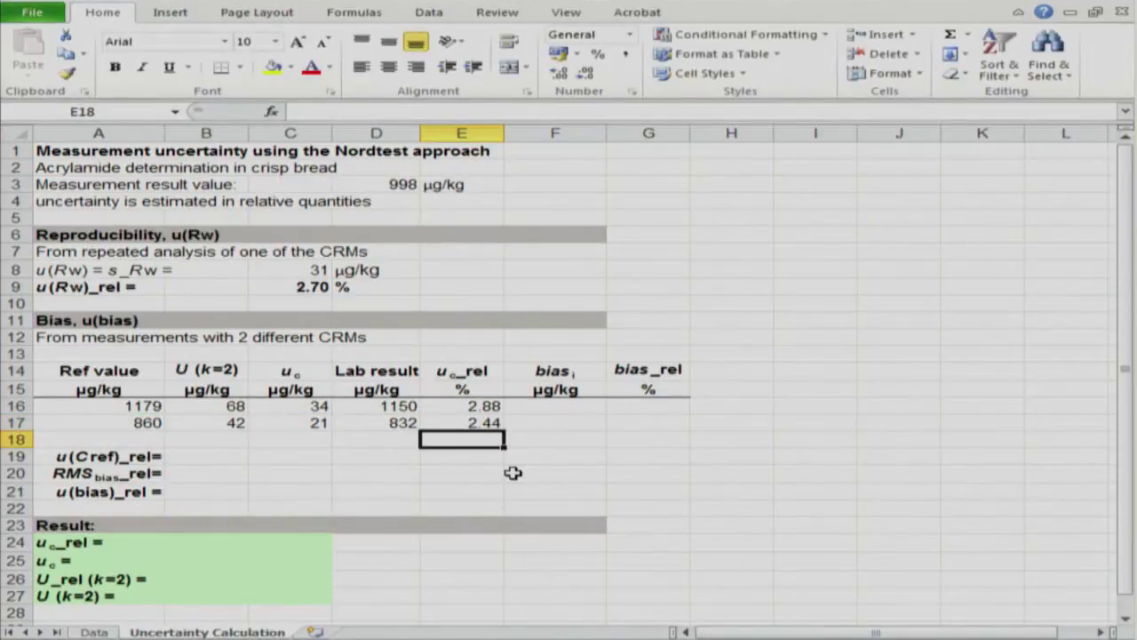
key(Right)
key(Up)
key(Up)
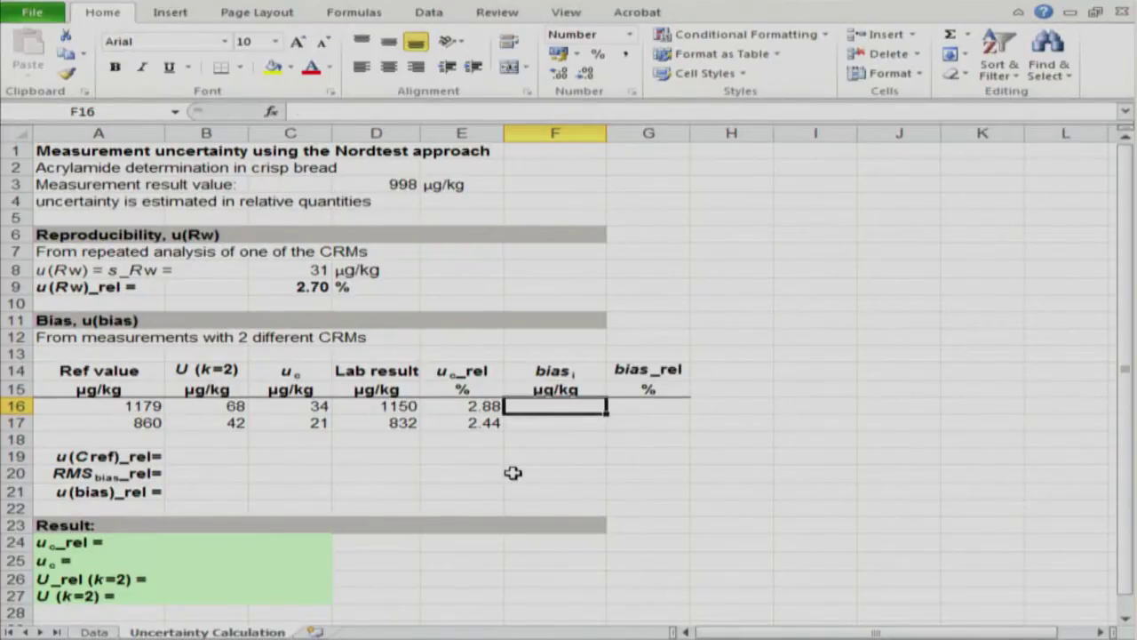
- Enter =D16-A16 in F16 for a bias of -29
text(=)
key(Left)
key(Left)
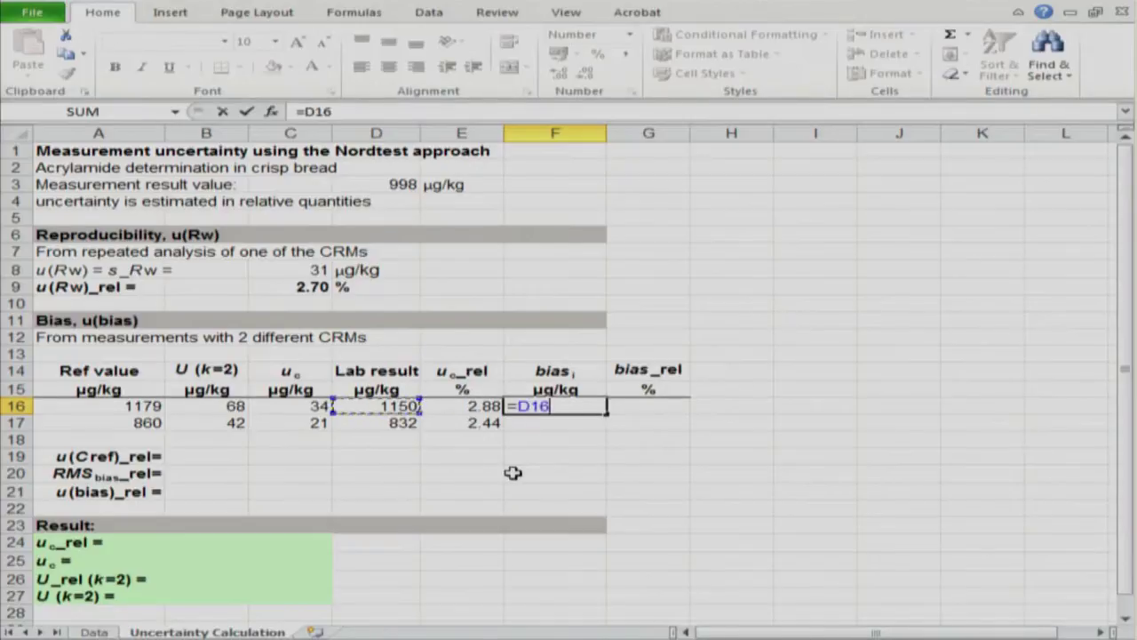
text(-)
key(Left)
key(Left)
key(Left)
key(Left)
key(Left)
key(Return)
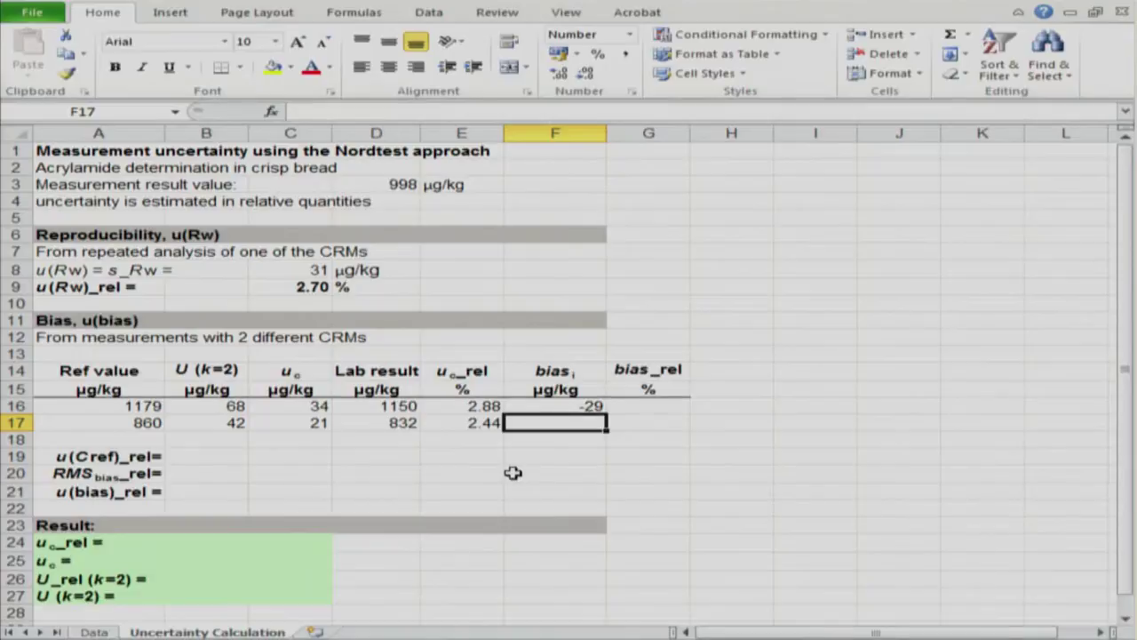
- Enter =D17-A17 in F17 for a bias of -28, then compare both formulas
text(=)
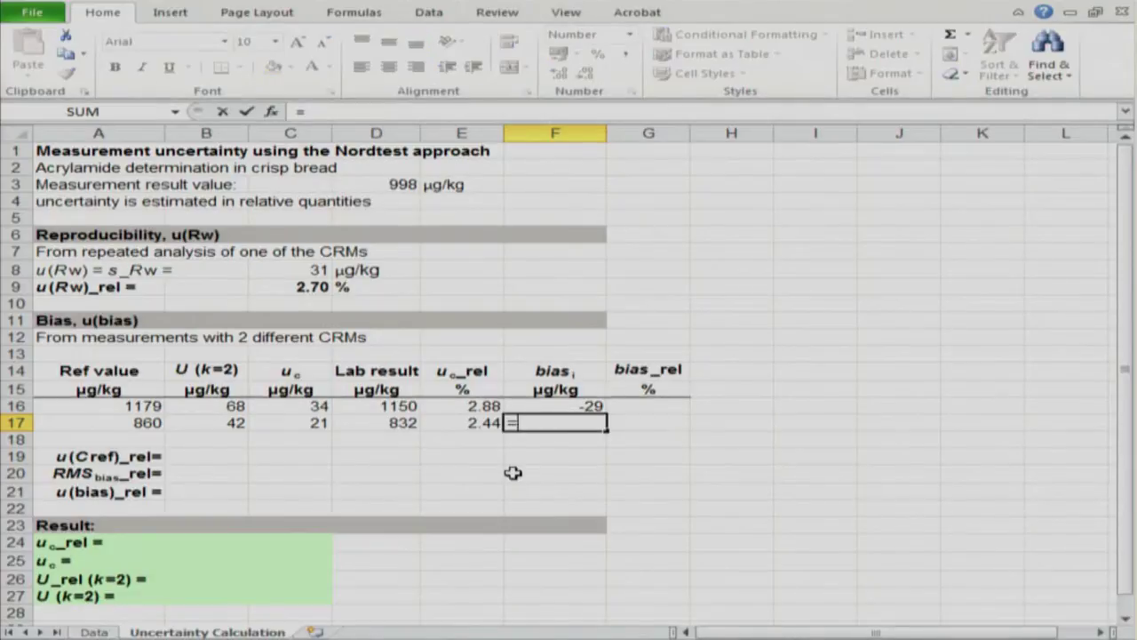
key(Left)
key(Left)
text(-)
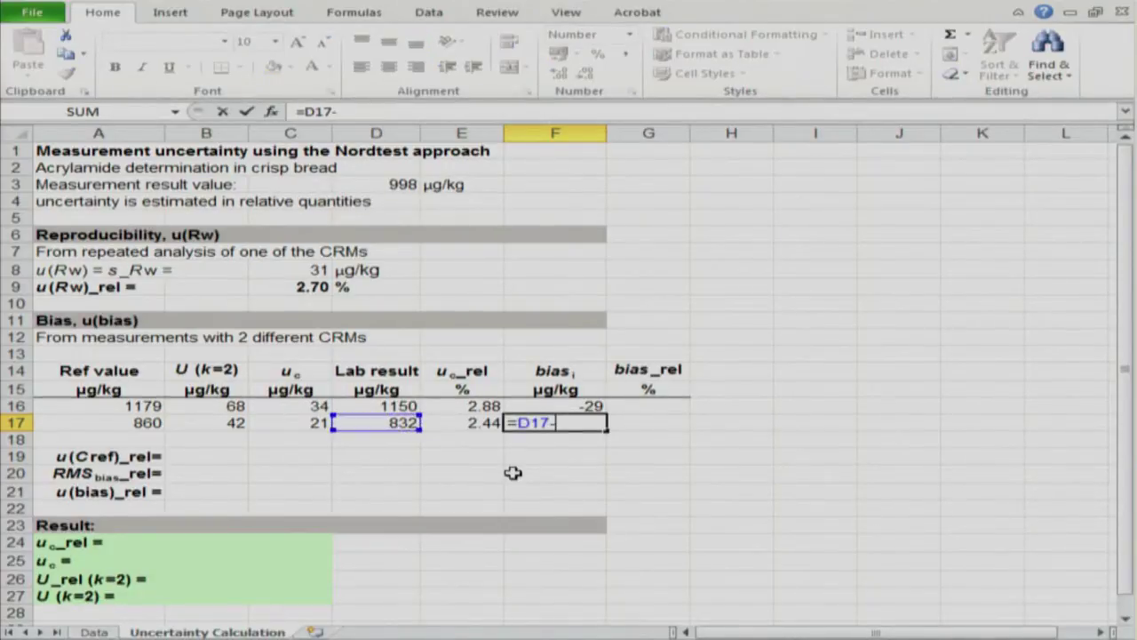
key(Left)
key(Left)
key(Left)
key(Left)
key(Left)
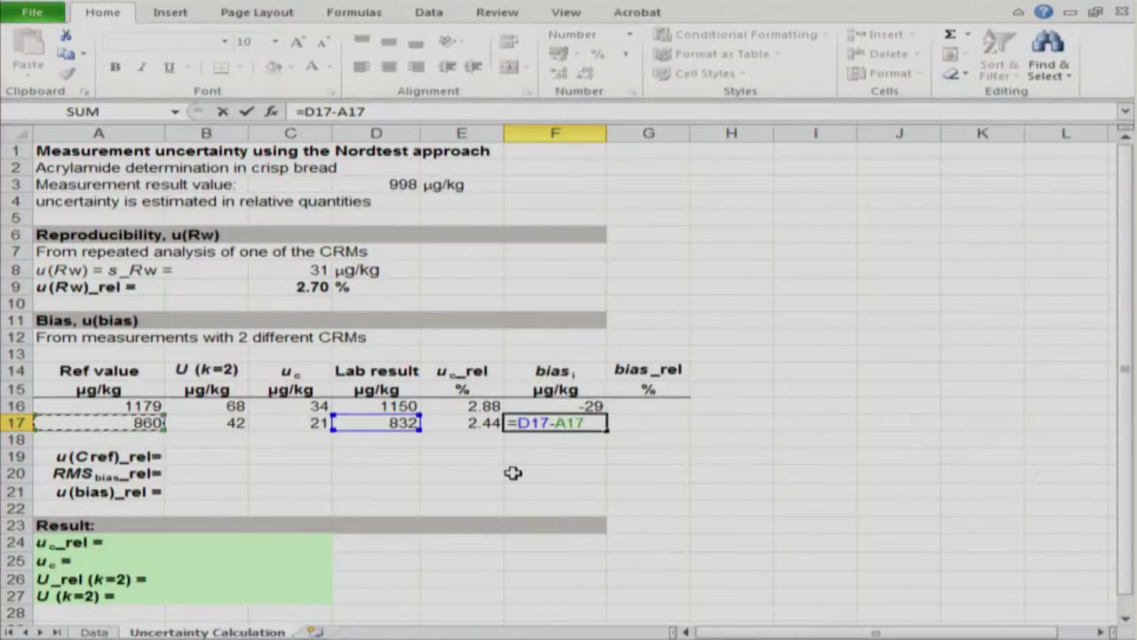
key(Return)
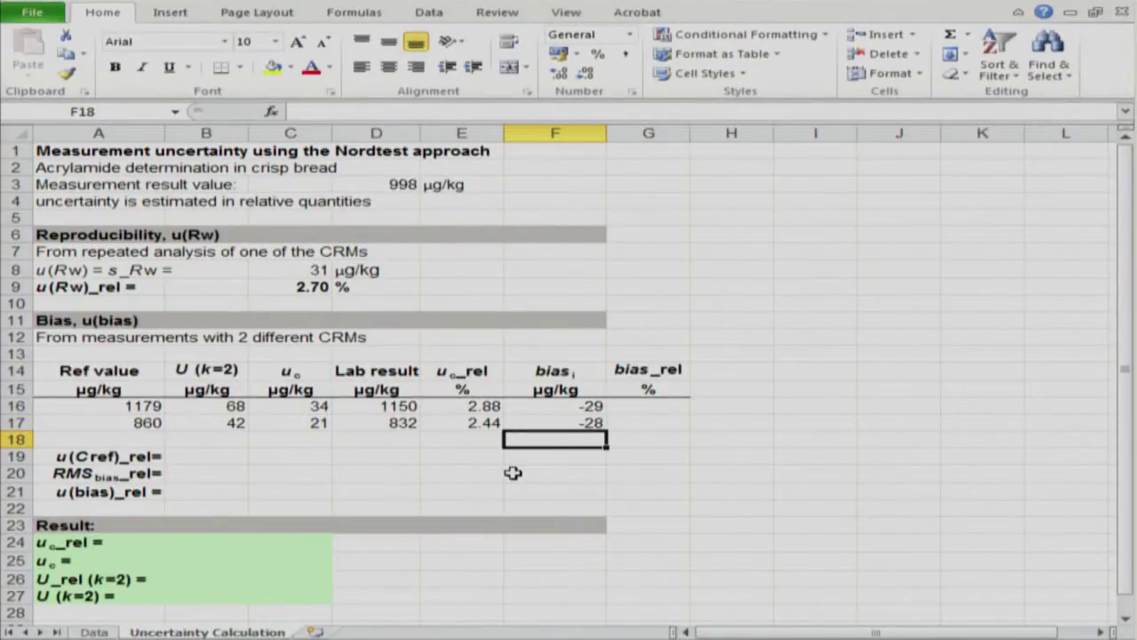
key(Up)
key(Up)
key(Down)
key(Up)
key(Down)
key(Up)
key(Down)
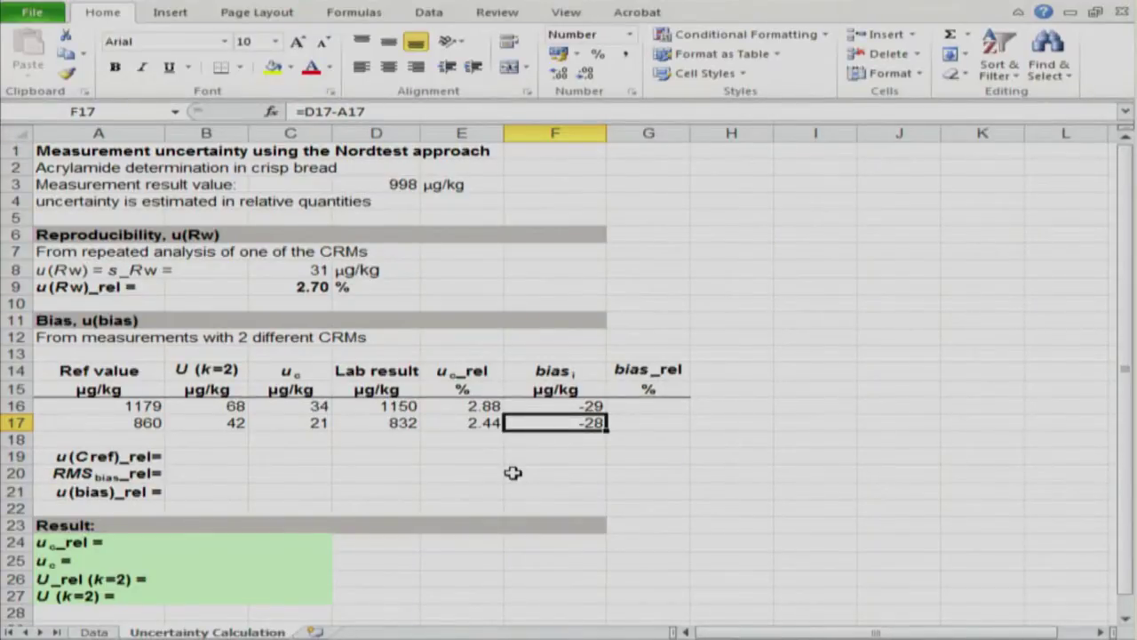
key(Right)
key(Up)
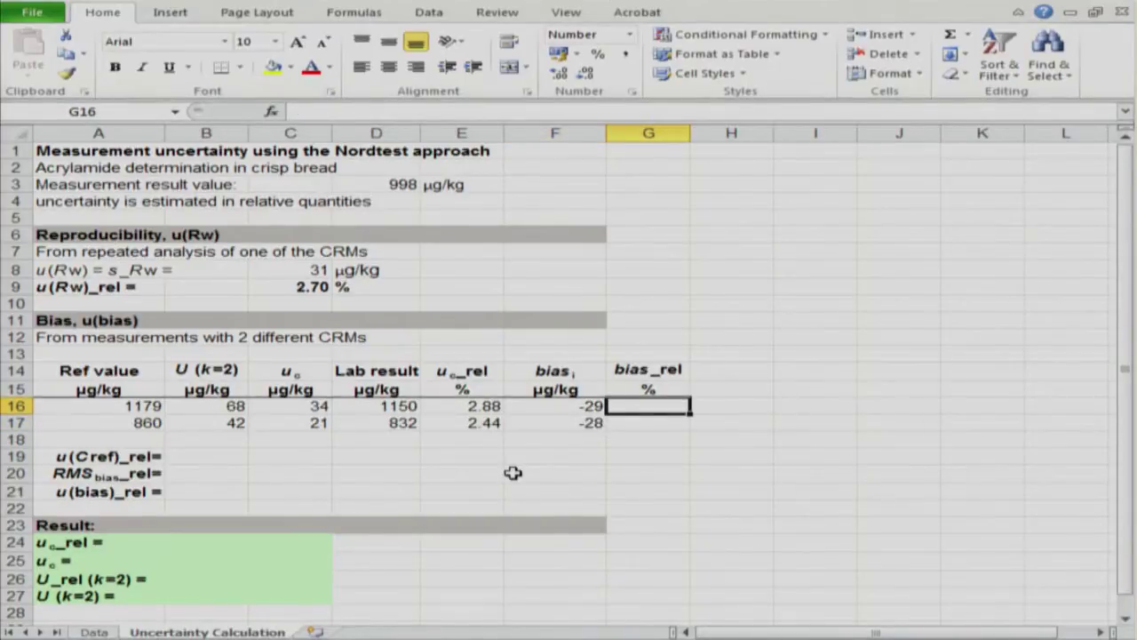
- Enter =F16/A16*100 in G16 and =F17/A17*100 in G17, giving bias_rel -2.45 and -3.24
text(=)
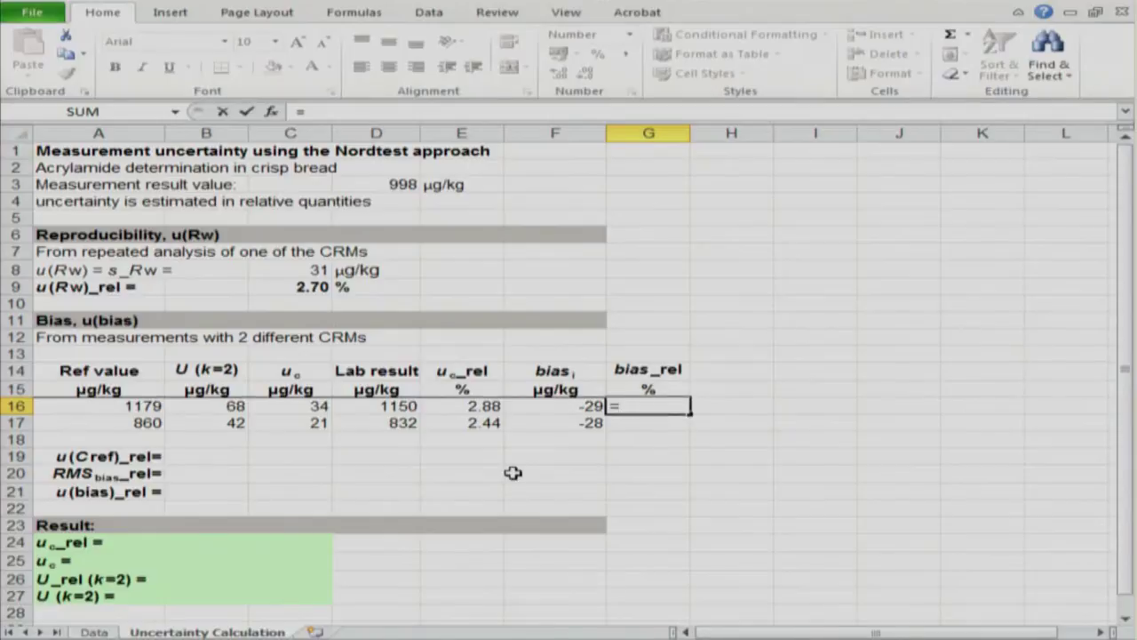
key(Left)
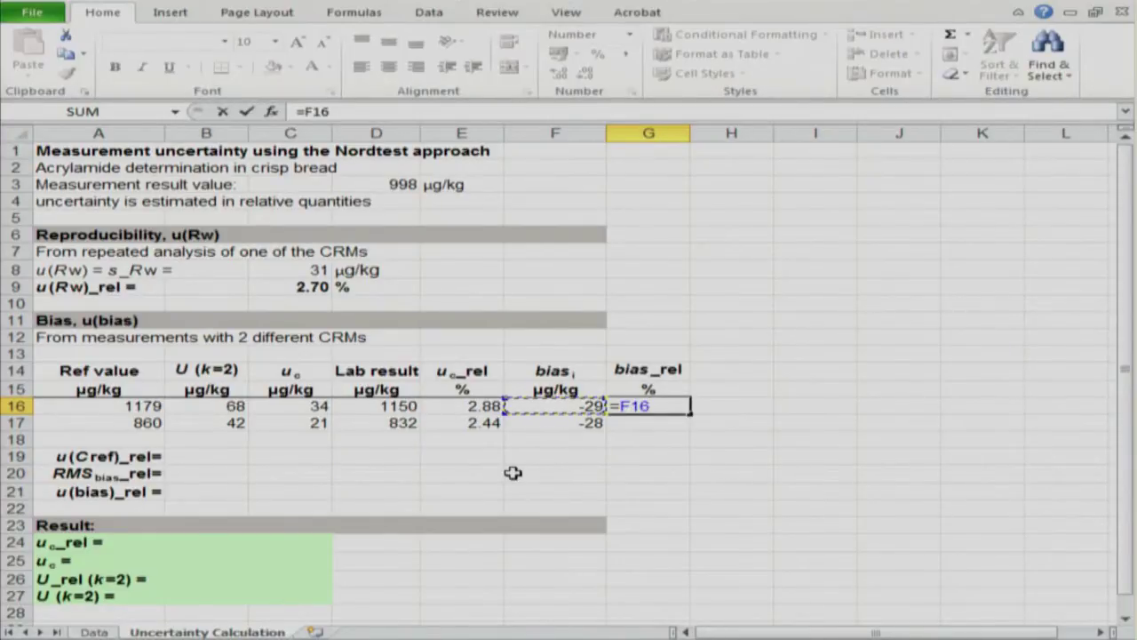
text(/)
key(Left)
key(Left)
key(Left)
key(Left)
key(Left)
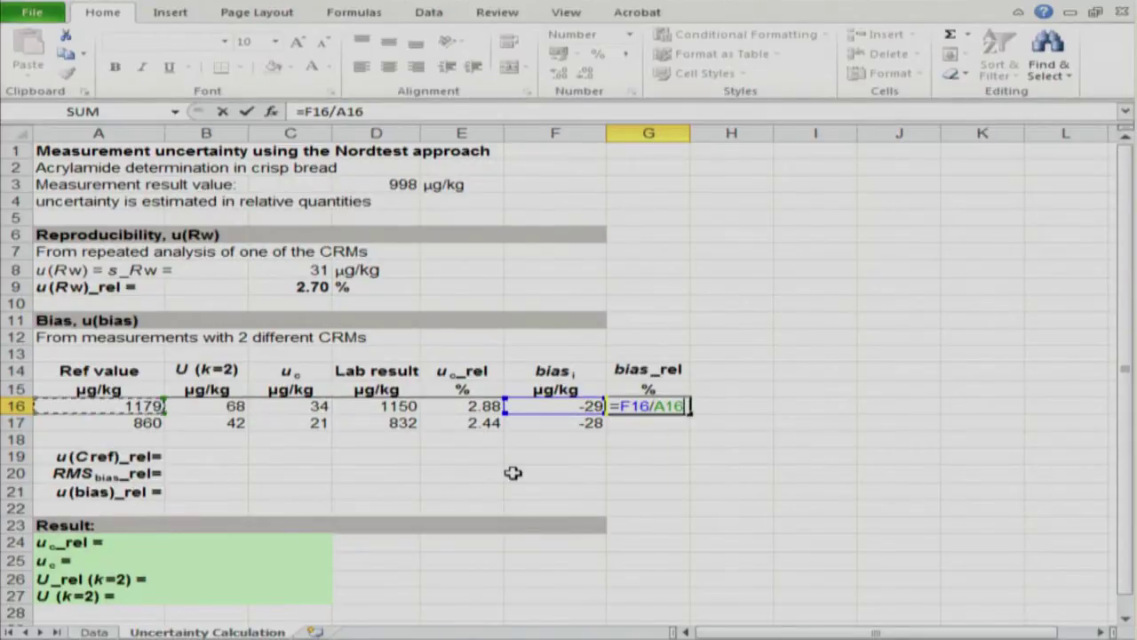
text(*100)
key(Return)
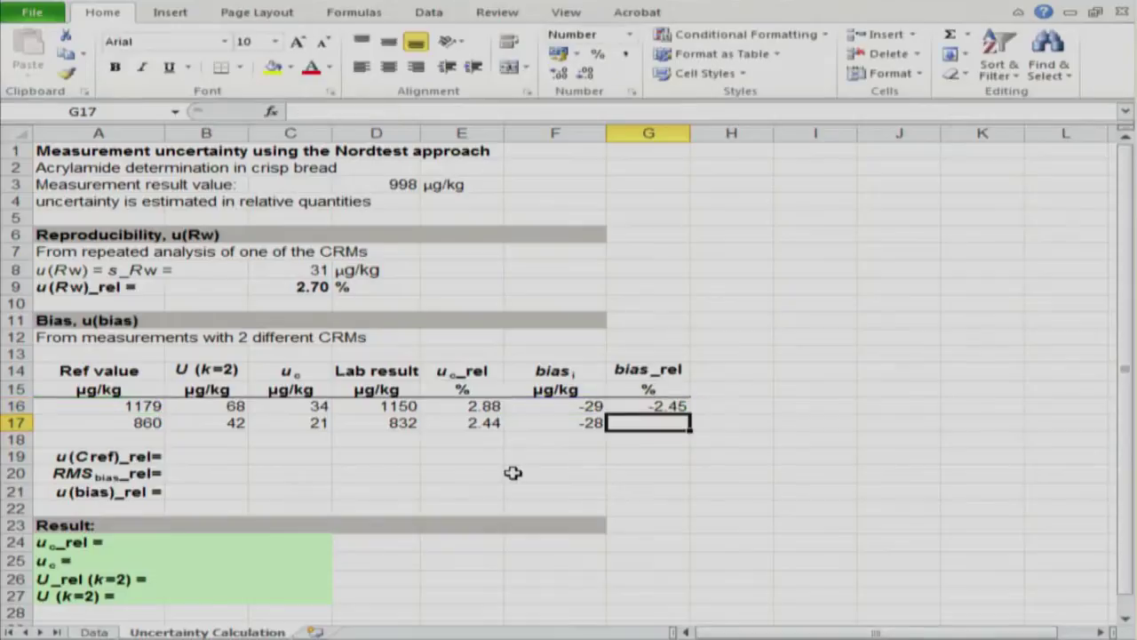
text(=)
key(Left)
text(/)
key(Left)
key(Left)
key(Left)
key(Left)
key(Left)
key(Left)
text(*100)
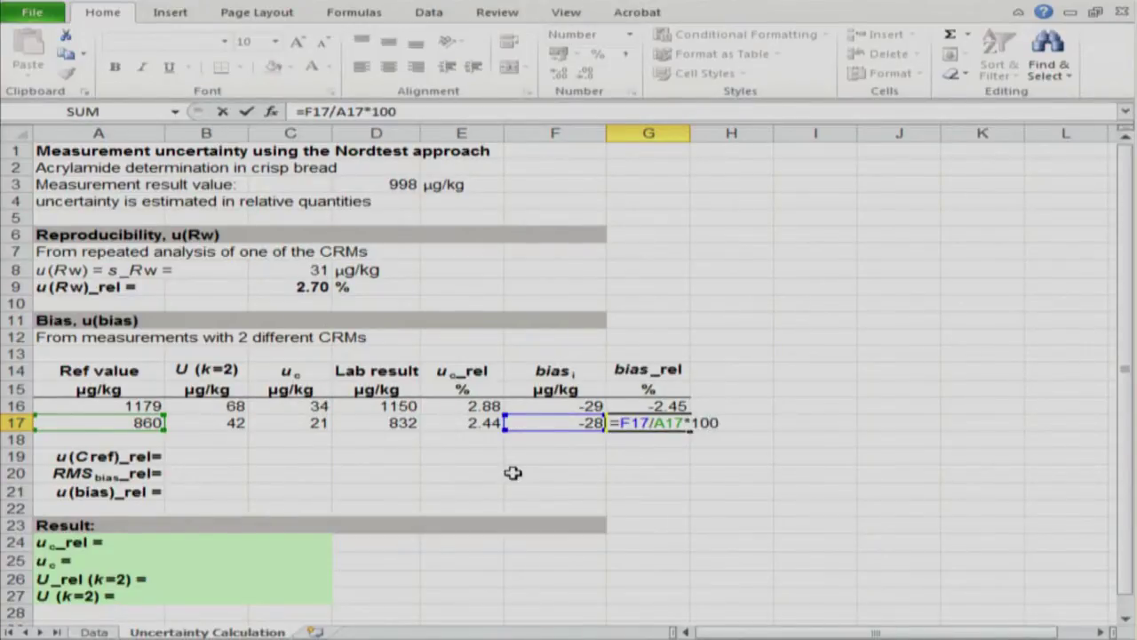
key(Return)
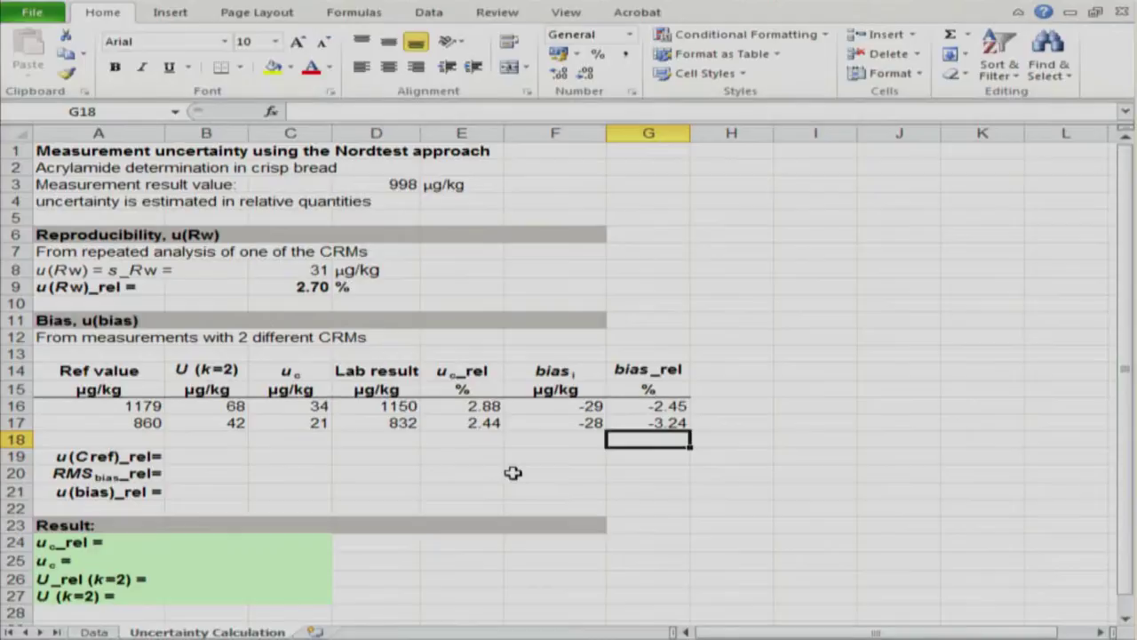
- Review the formulas in rows 16-17, then switch to the PowerPoint slide show
key(Up)
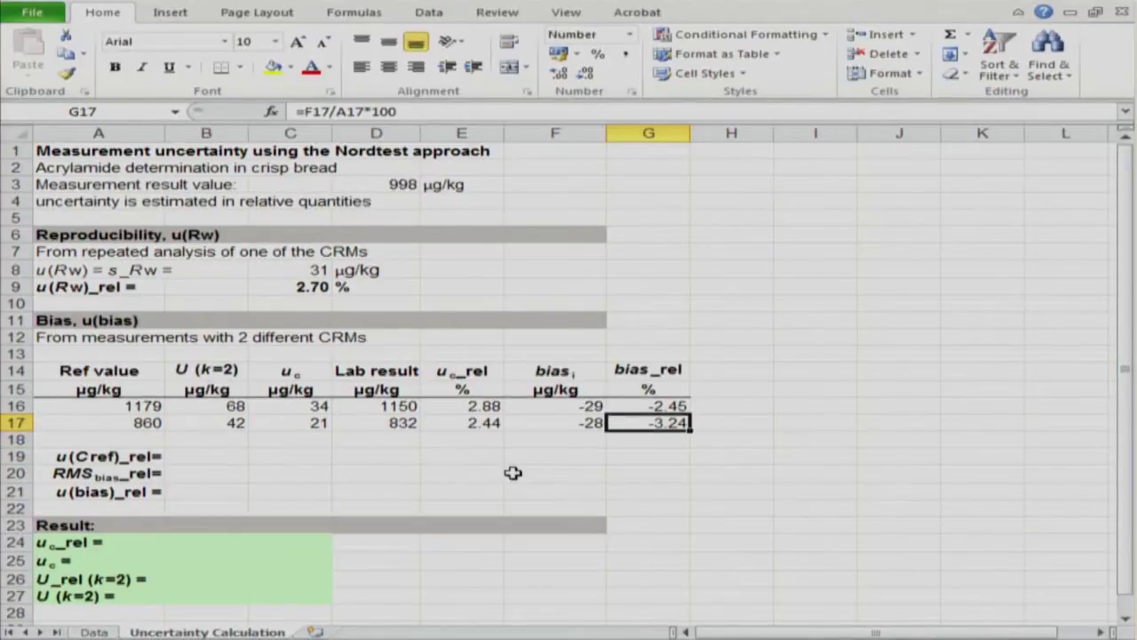
key(Left)
key(Left)
key(Left)
key(Left)
key(Left)
key(Left)
key(Right)
key(Right)
key(Right)
key(Right)
key(Right)
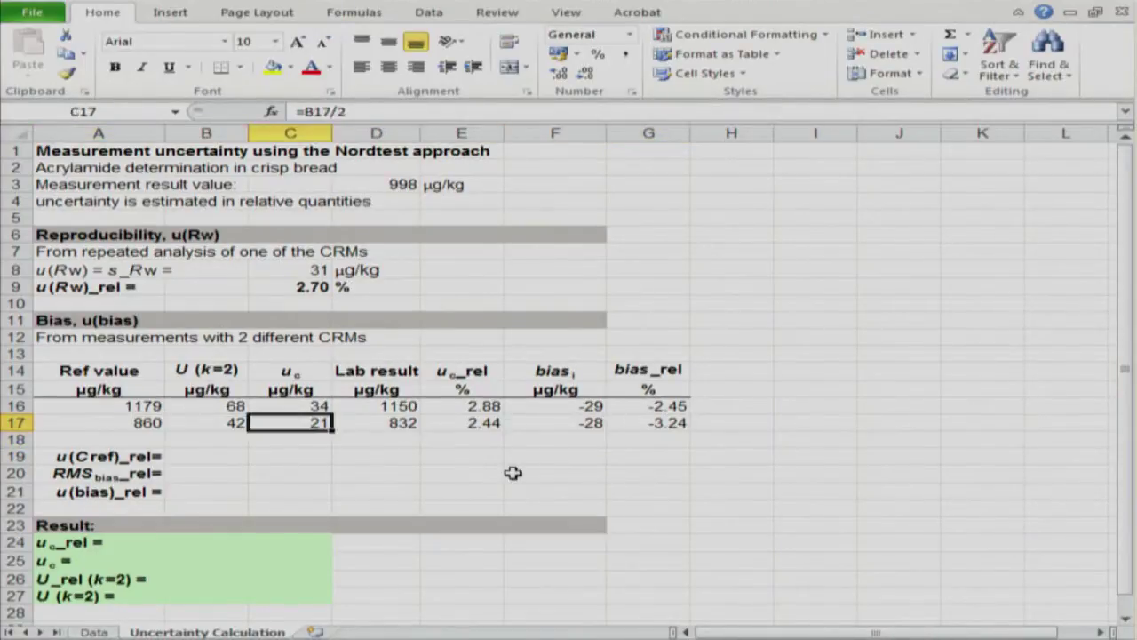
key(Right)
key(Up)
key(Left)
key(Left)
key(Left)
key(Left)
key(Left)
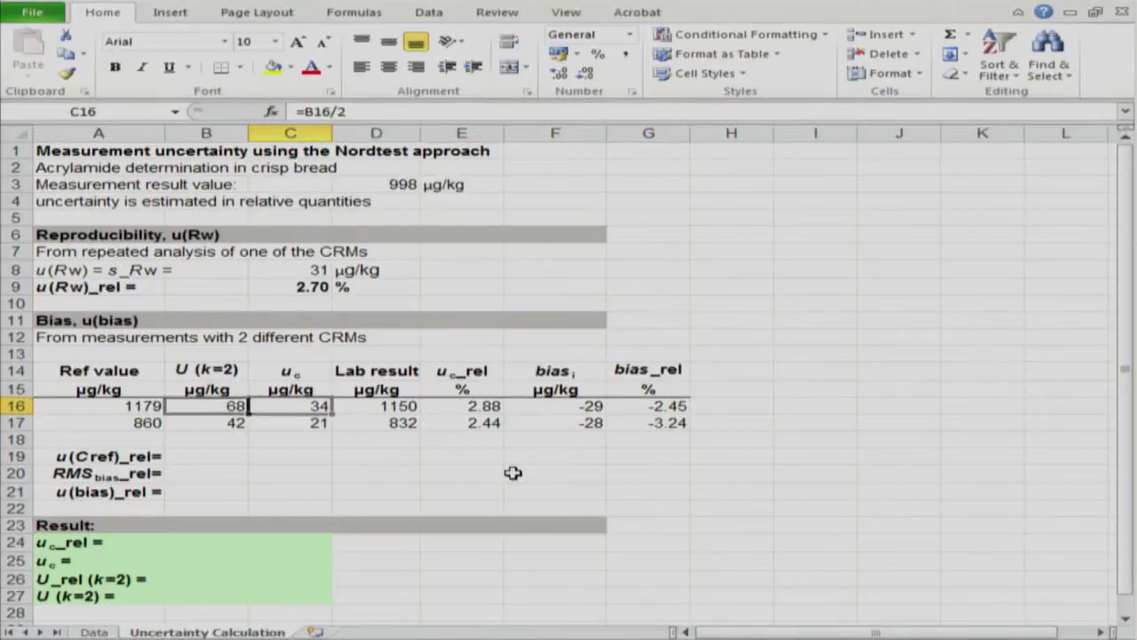
key(Right)
key(Right)
key(Right)
key(Right)
key(Right)
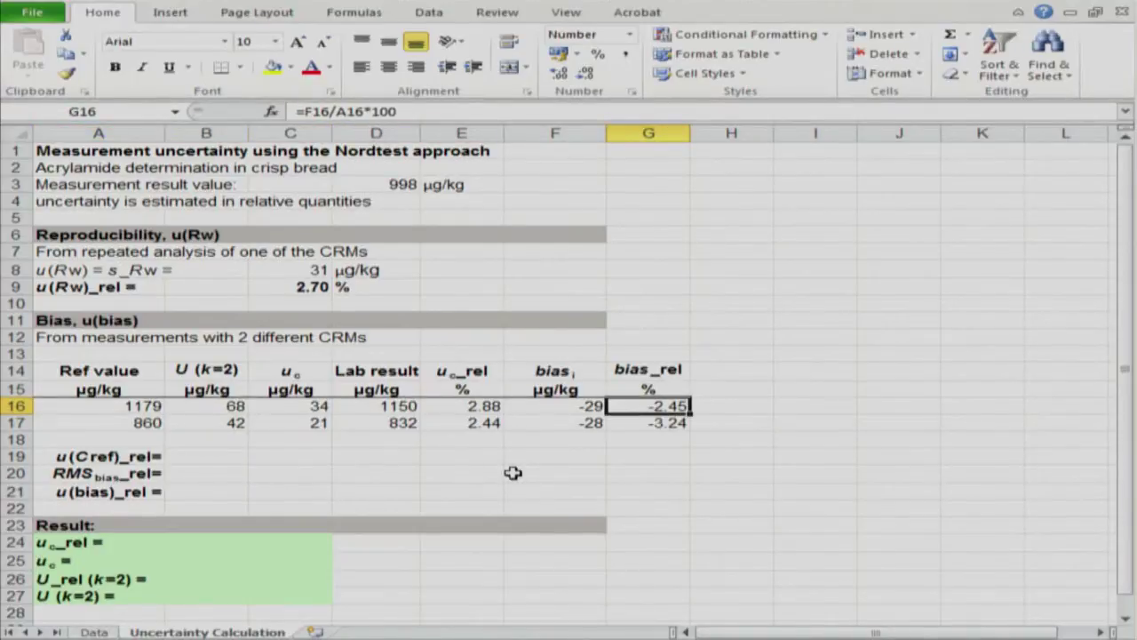
key(Down)
key(Down)
key(Down)
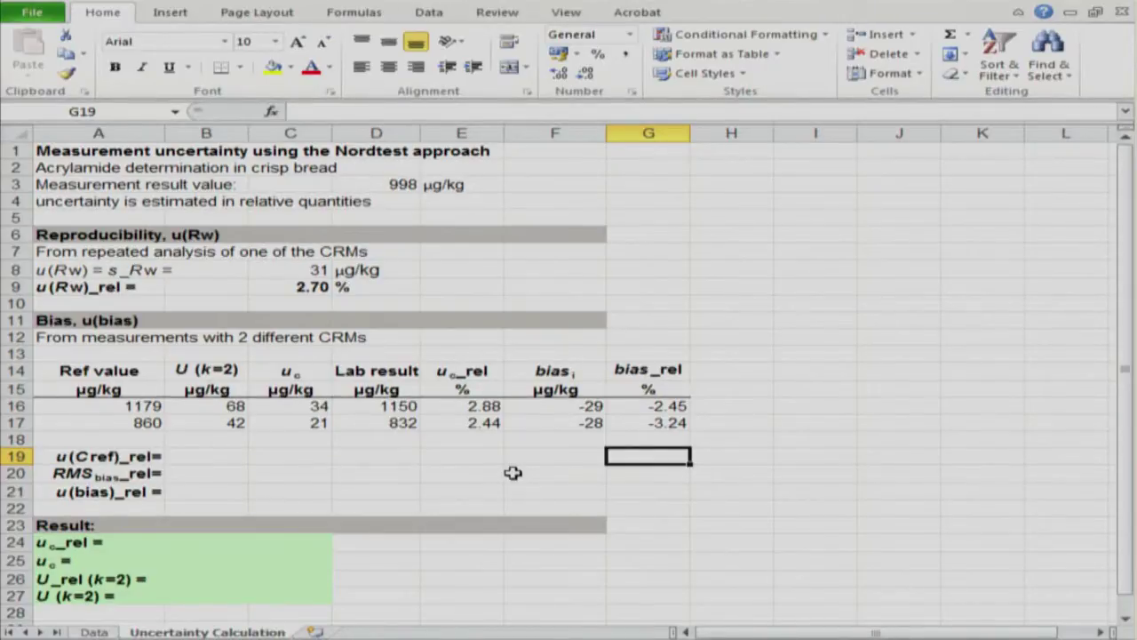
key(alt)
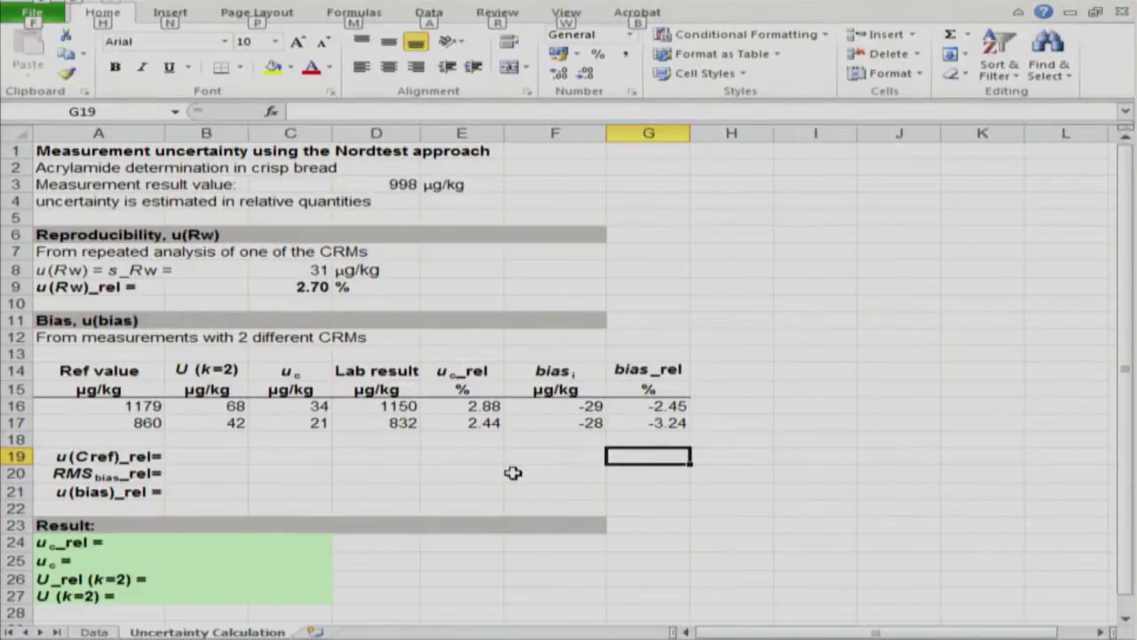
key(alt+Tab)
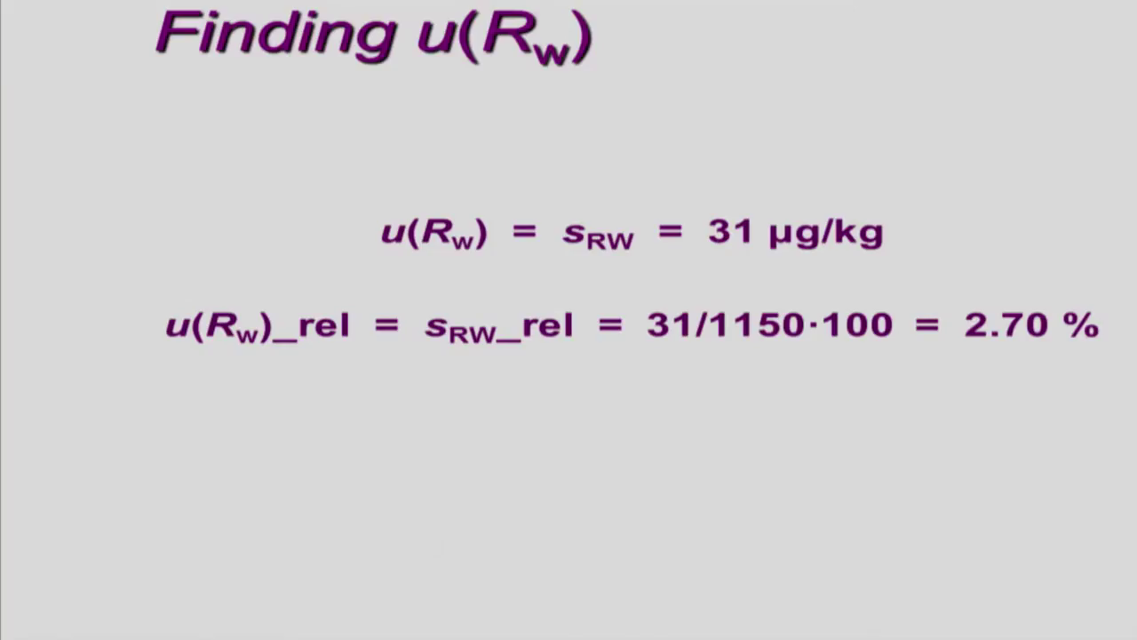
- Advance the slide show from the Finding u(Rw) slide to the Roadmap slide
key(Right)
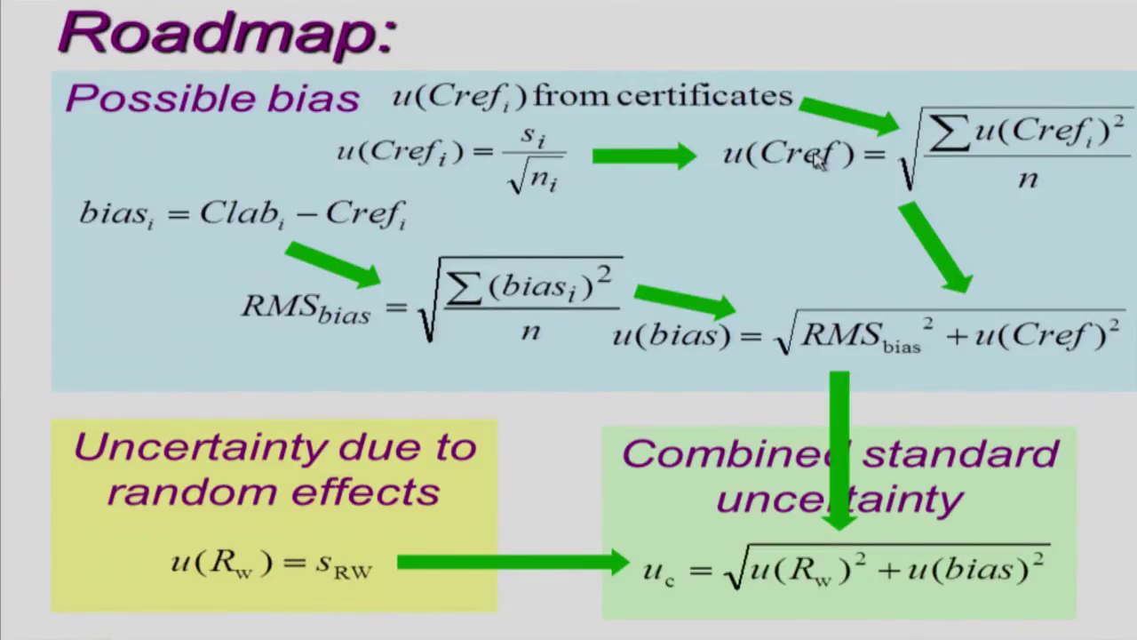
- Back in Excel, enter =SQRT(SUMSQ(G16:G17)/2) in B20, giving RMS_bias_rel 2.87
key(alt+Tab)
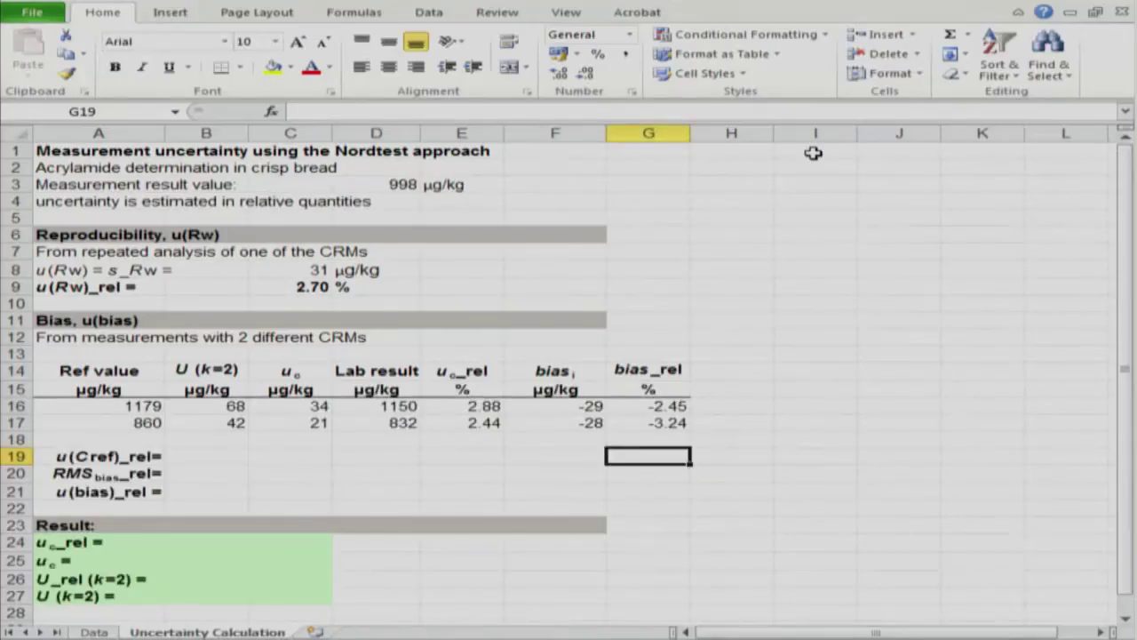
key(Left)
key(Left)
key(Left)
key(Left)
key(Left)
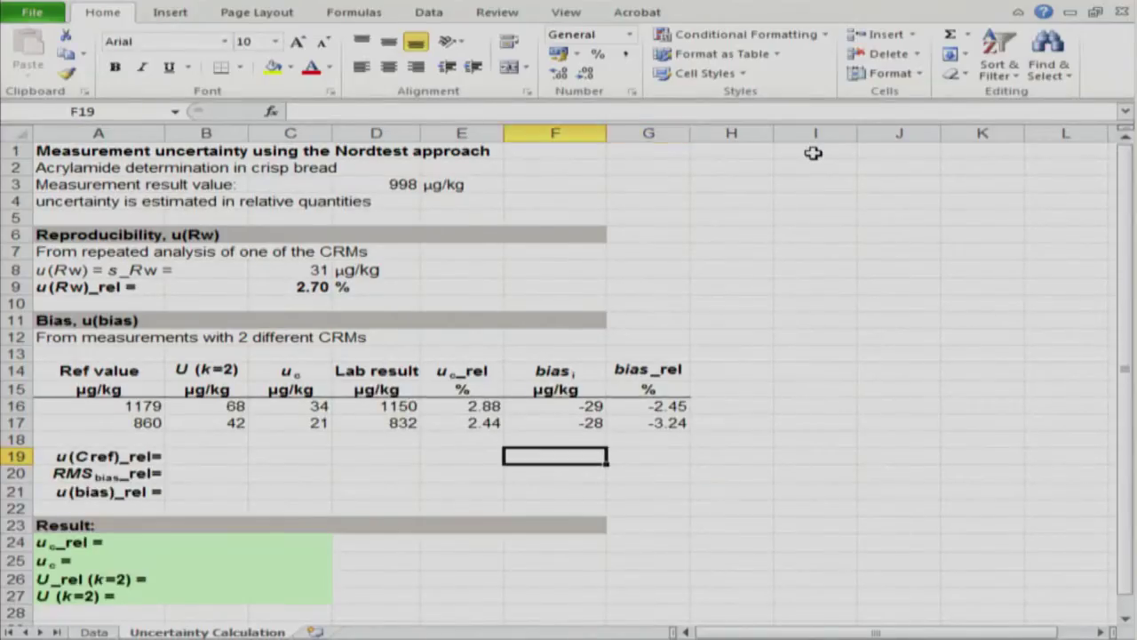
key(Down)
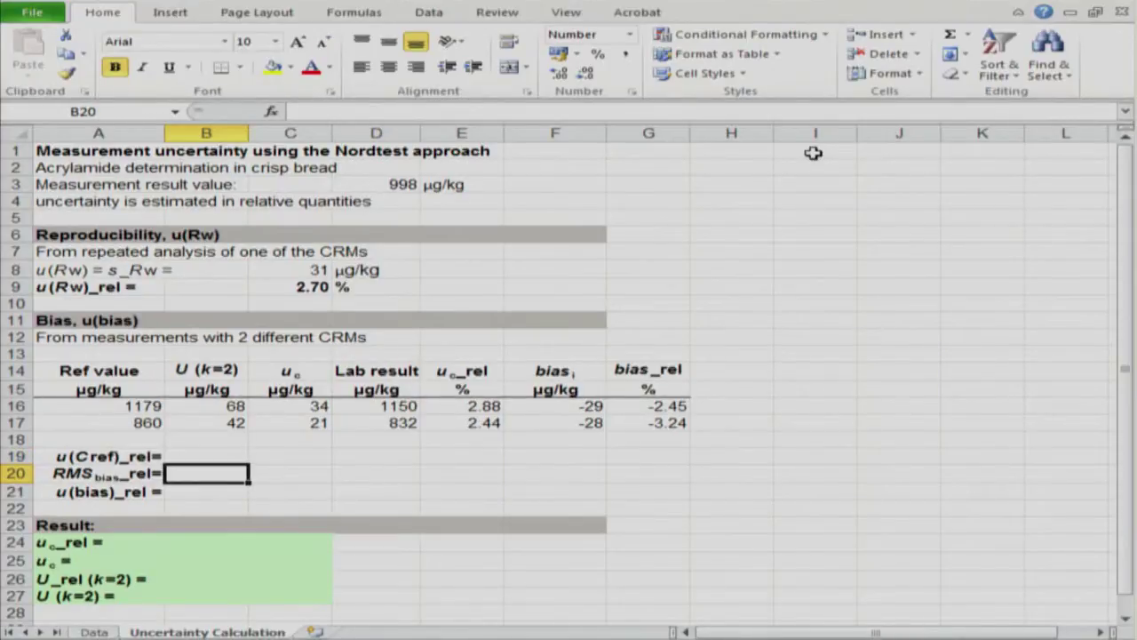
text(=s)
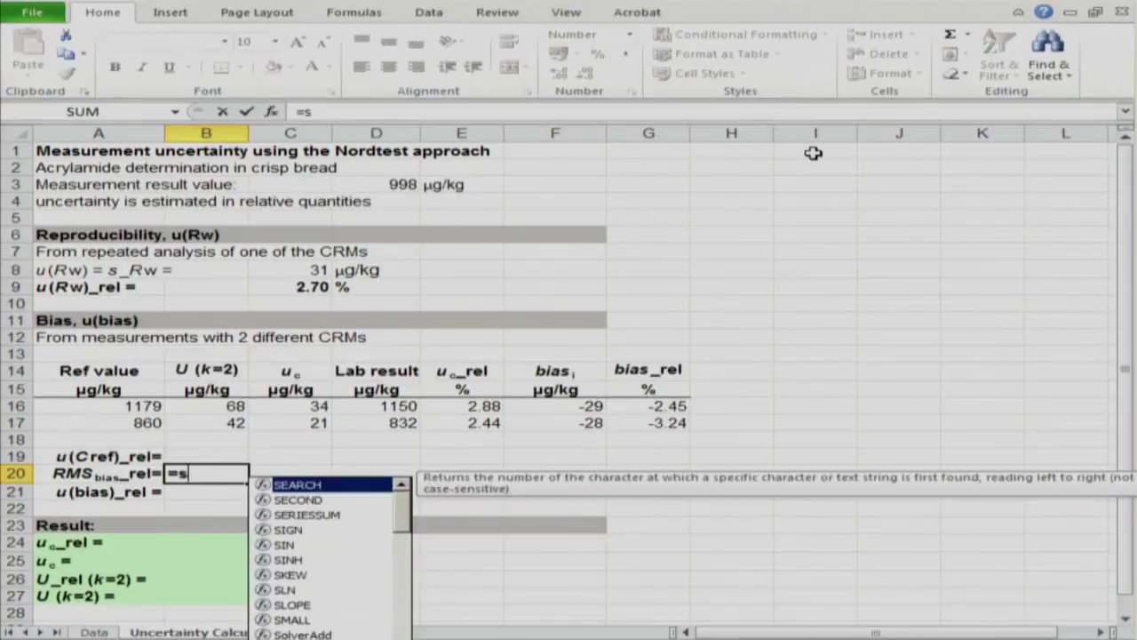
text(qrt)
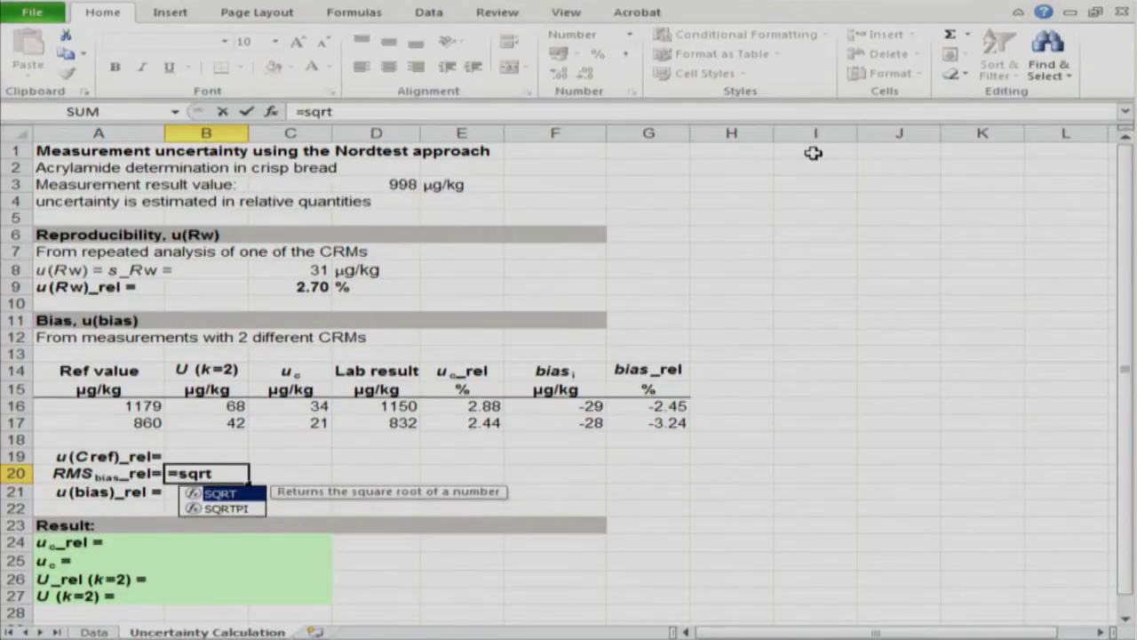
text((s)
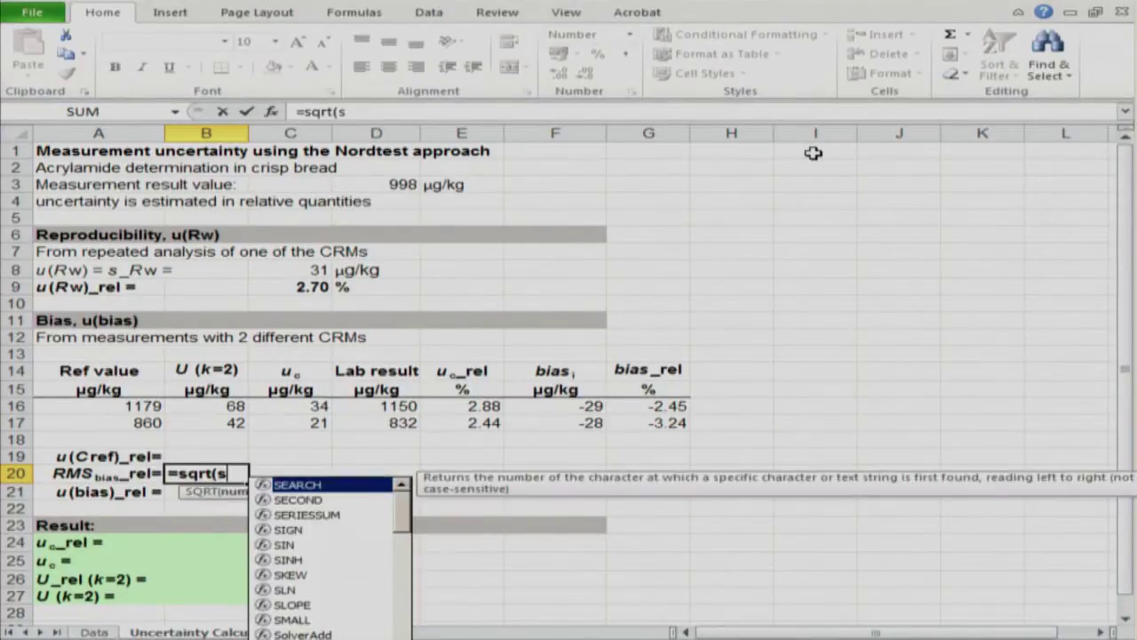
text(umsq)
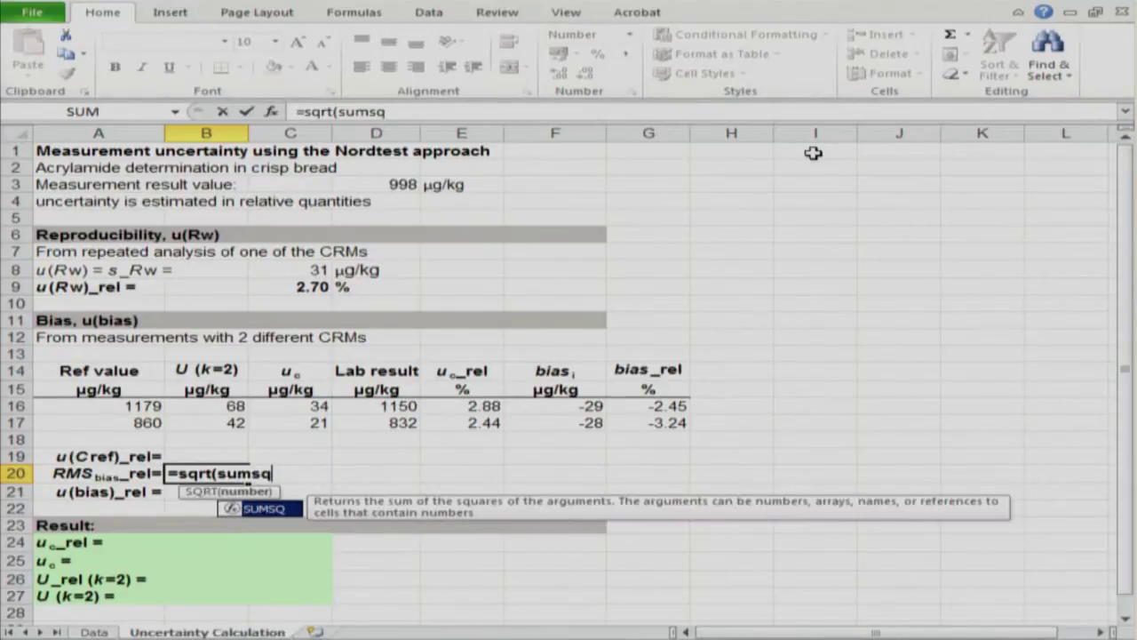
text(()
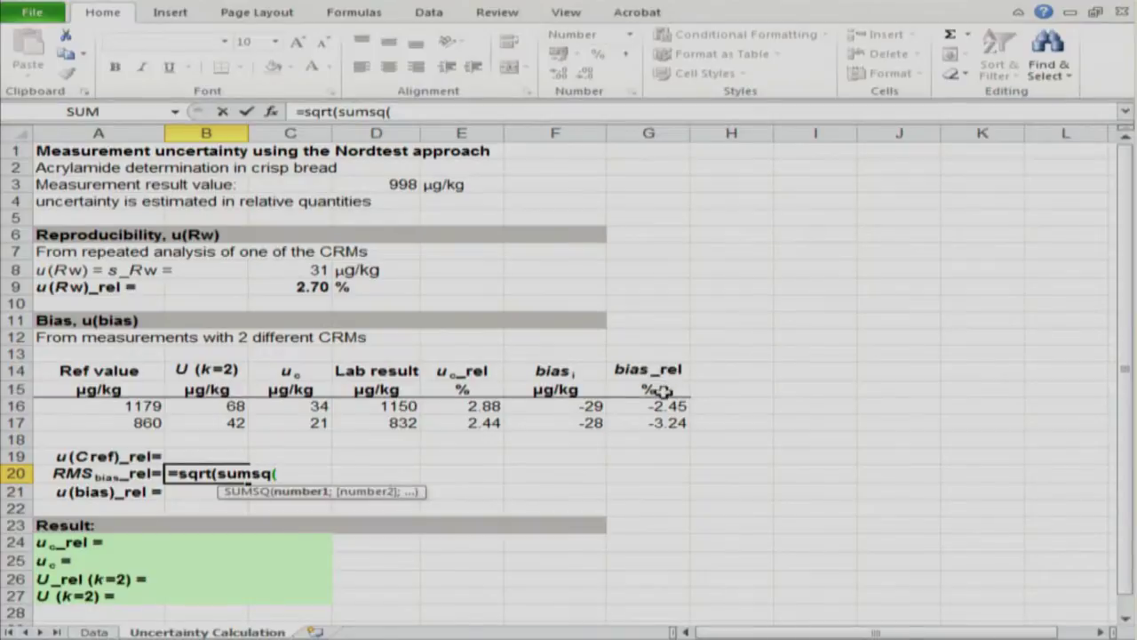
drag(658, 405, 658, 430)
text()/)
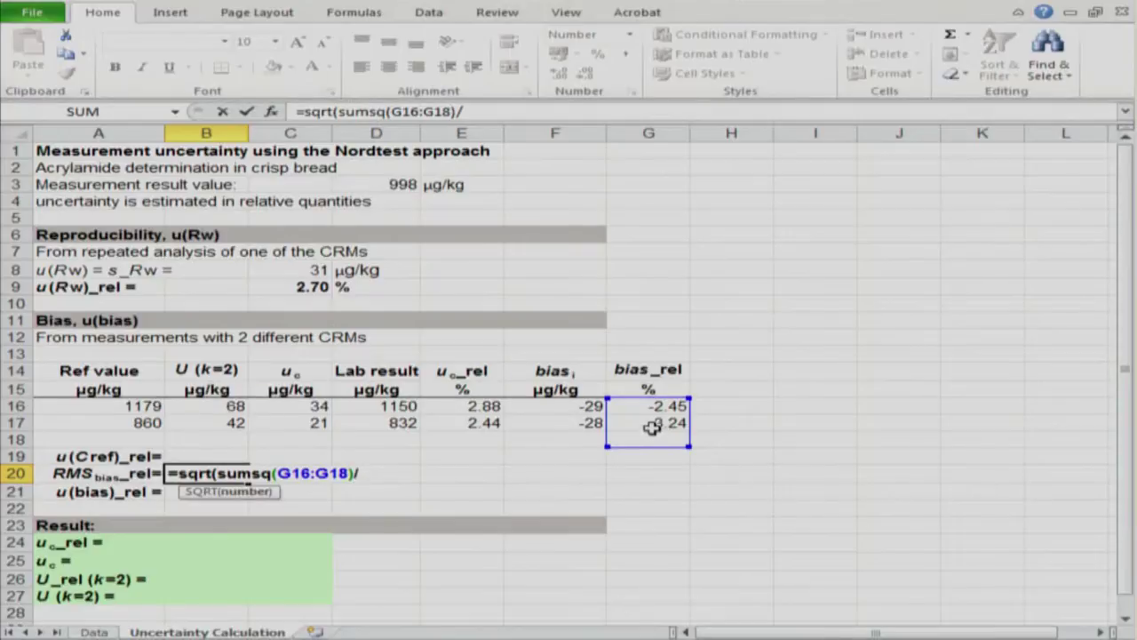
key(BackSpace)
key(BackSpace)
key(BackSpace)
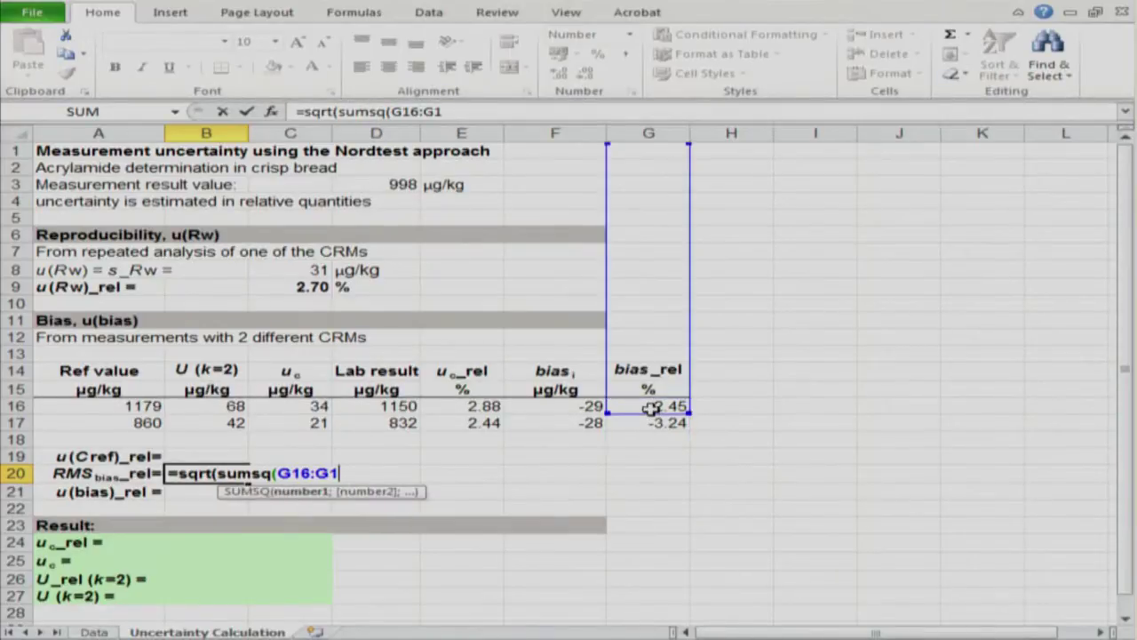
text(7)/)
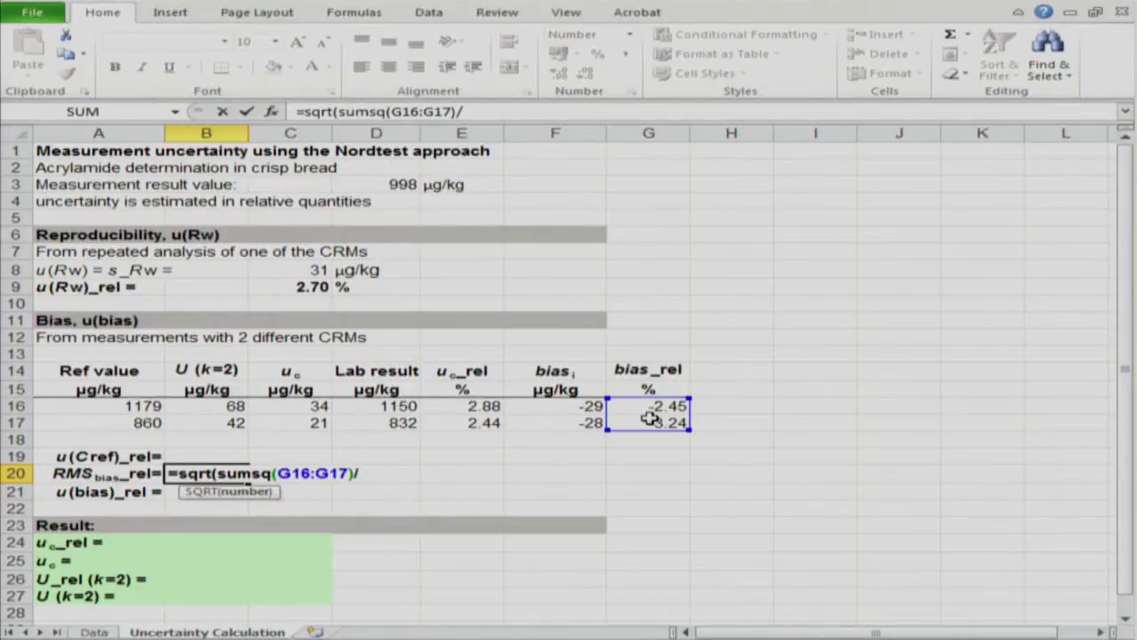
text(2))
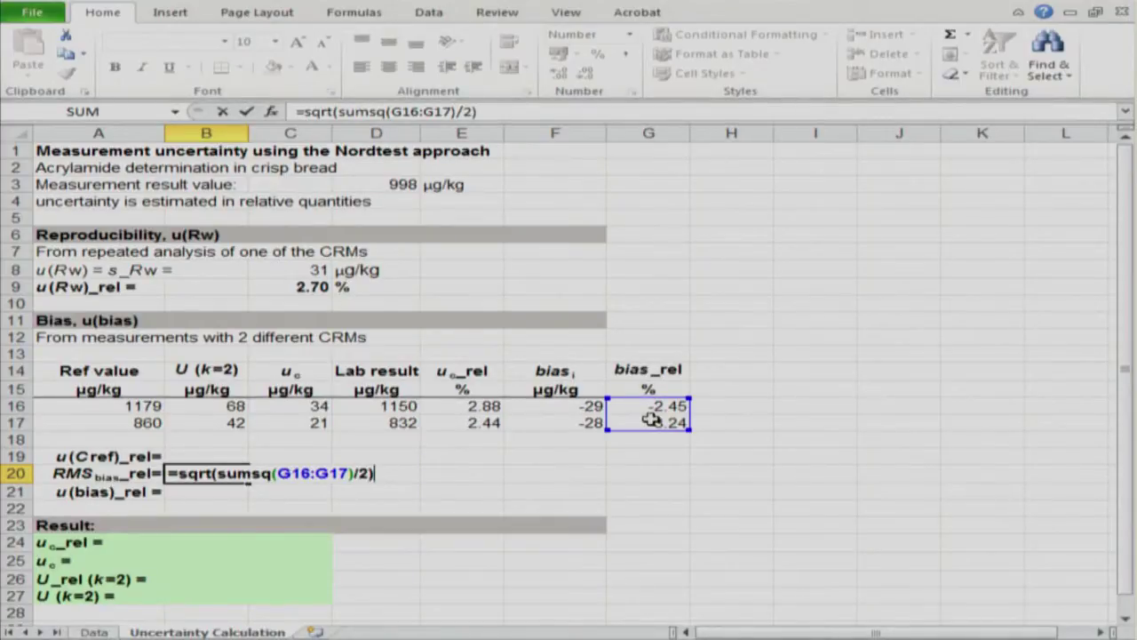
key(Return)
key(Up)
key(Right)
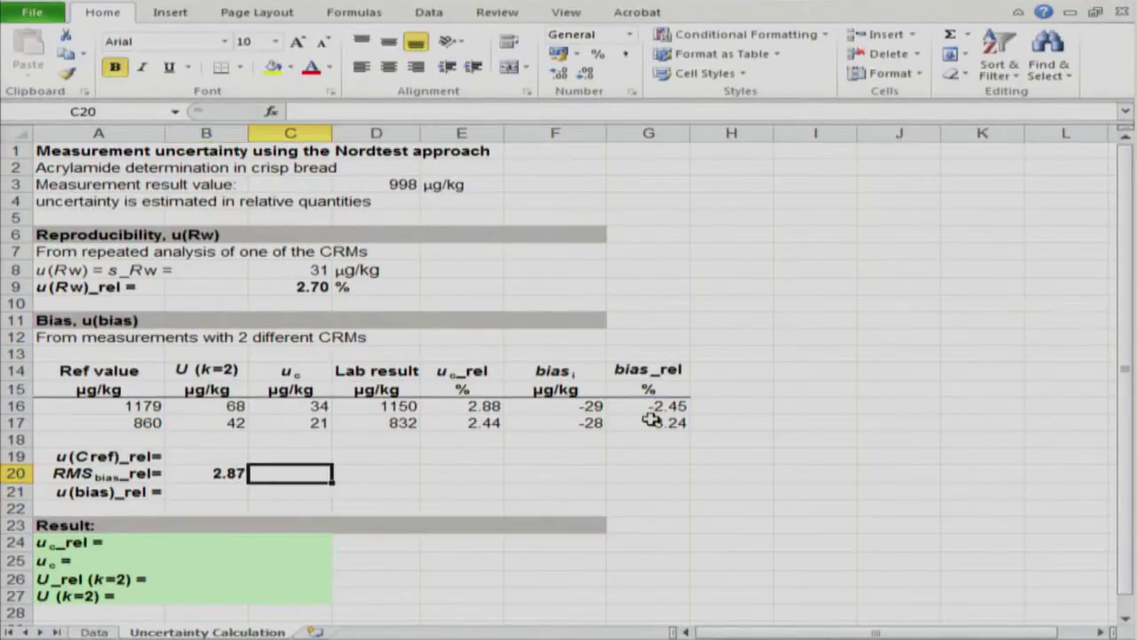
- Label the RMS_bias_rel result with % in C20
text(%)
key(Return)
key(Up)
key(Up)
key(Left)
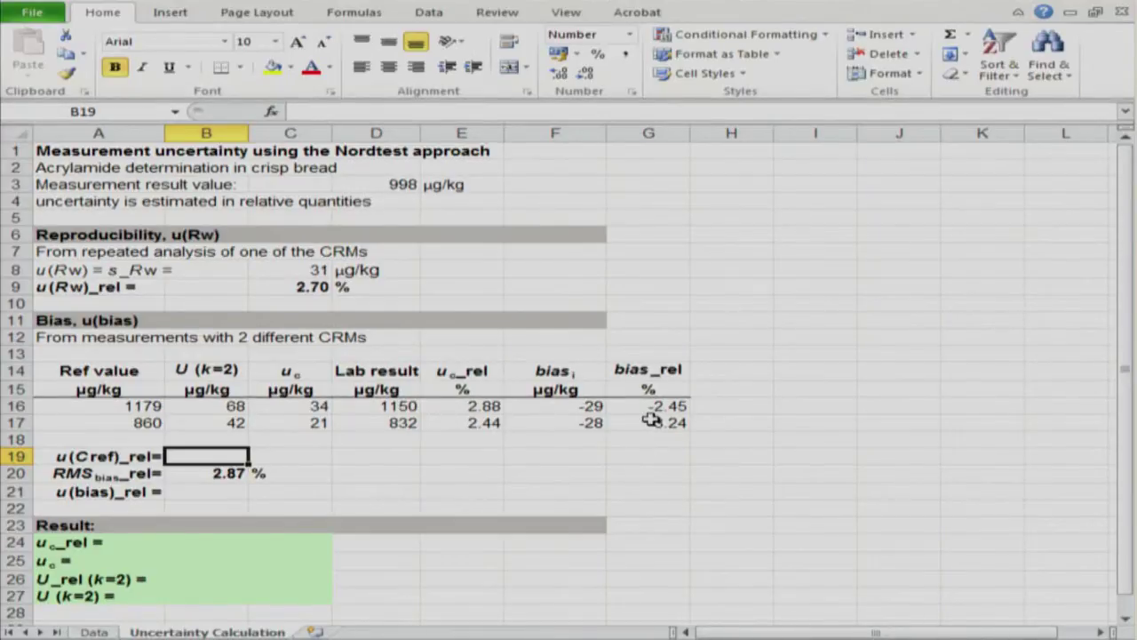
- Enter =SQRT(SUMSQ(E16:E17)/2) in B19, giving u(Cref)_rel 2.67
text(=sqrt)
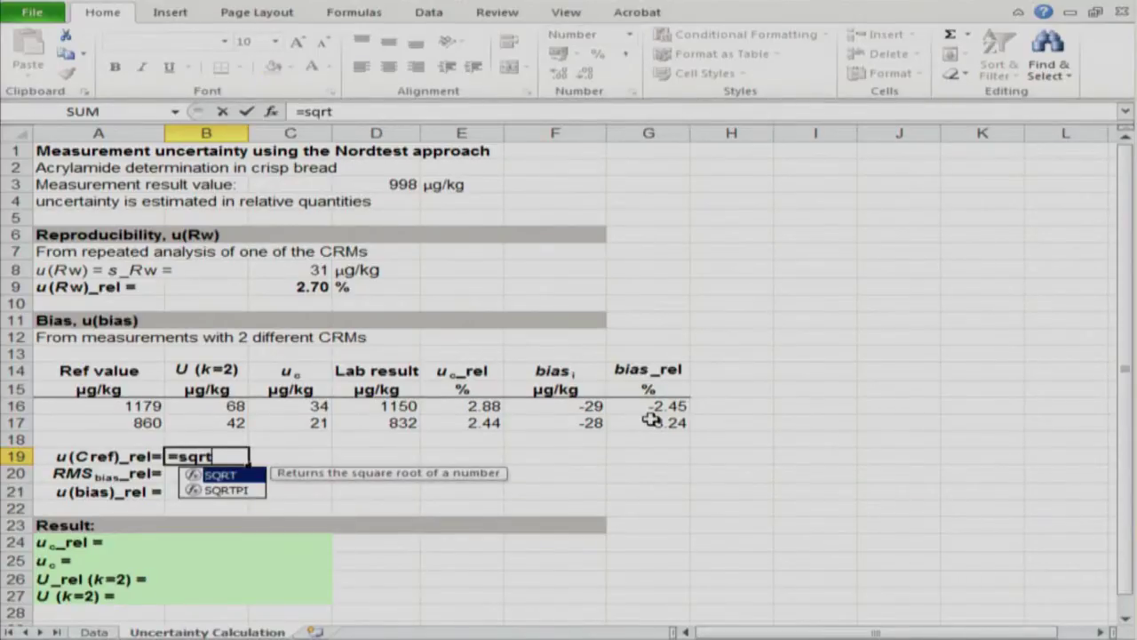
text((su)
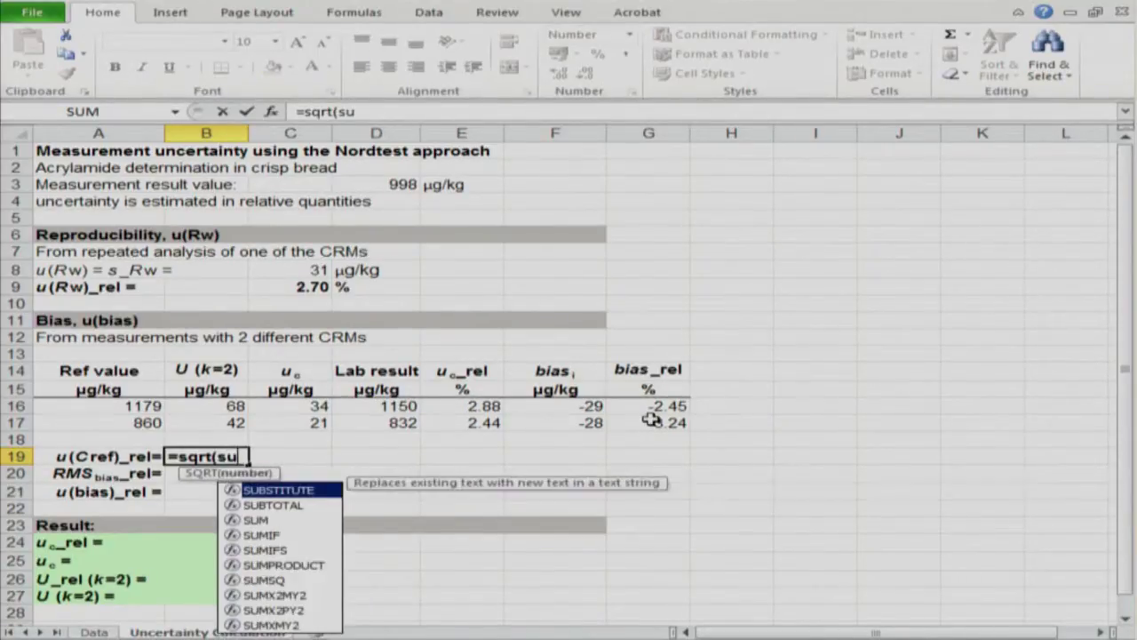
text(msq()
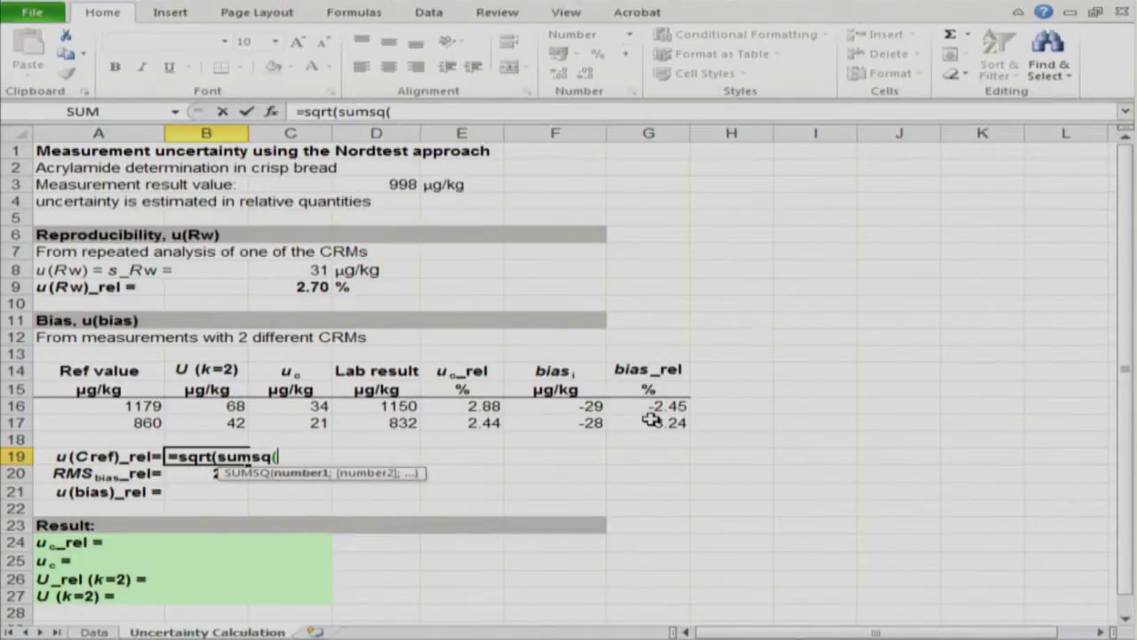
key(Right)
key(Right)
key(Right)
key(Right)
key(Left)
key(Up)
key(Up)
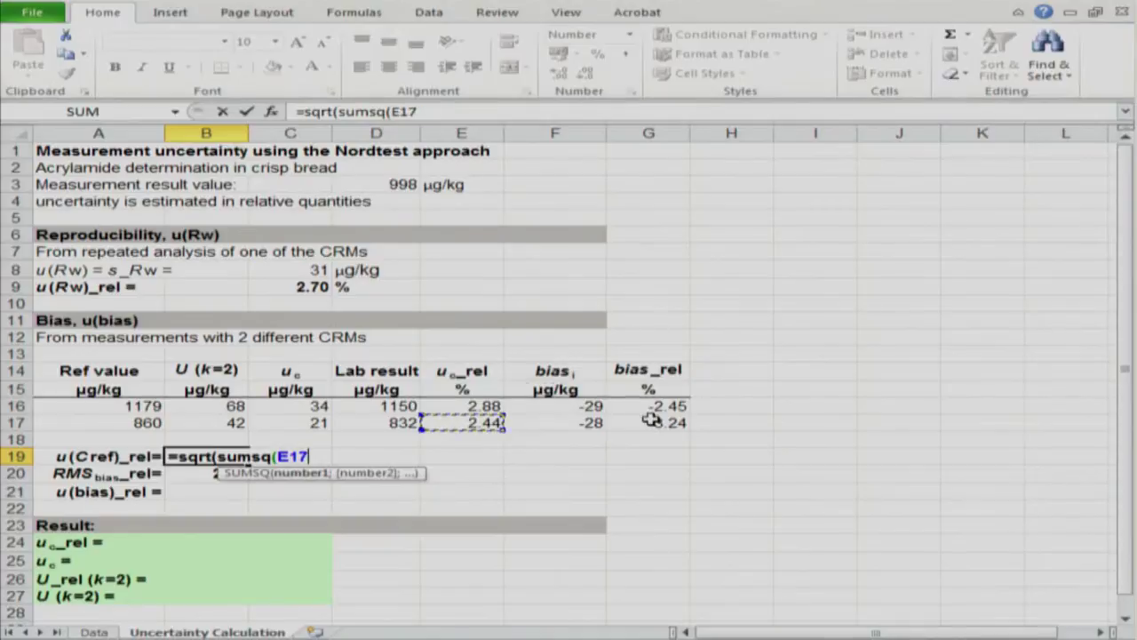
key(shift+Up)
text()/2))
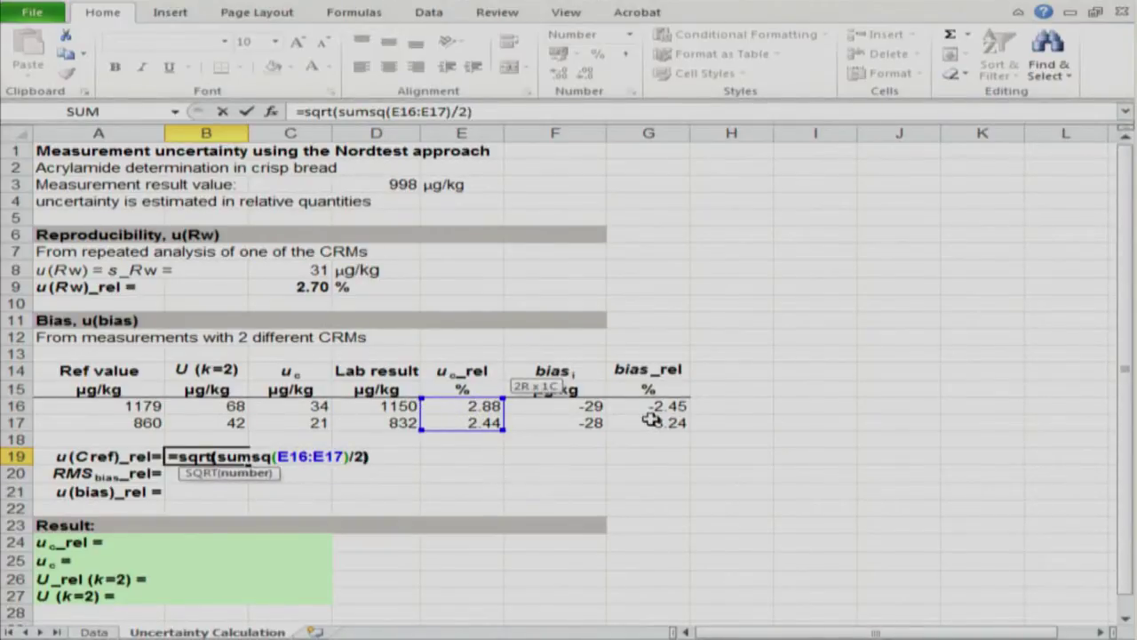
key(Return)
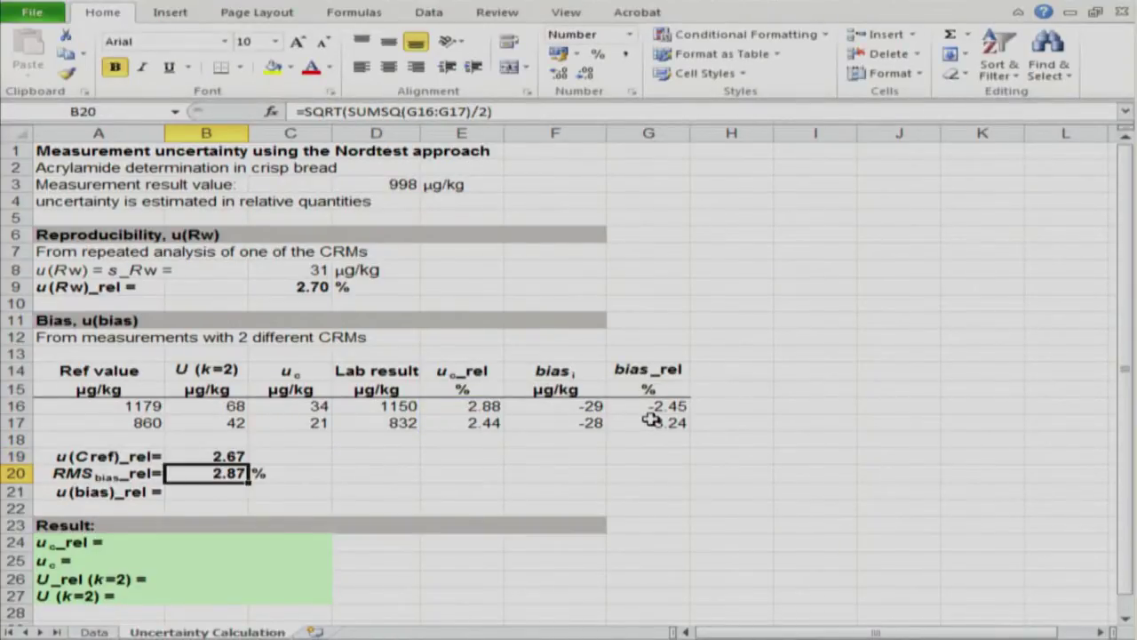
- Add the % label in C19, then check the Roadmap slide and return to Excel
key(Up)
key(Right)
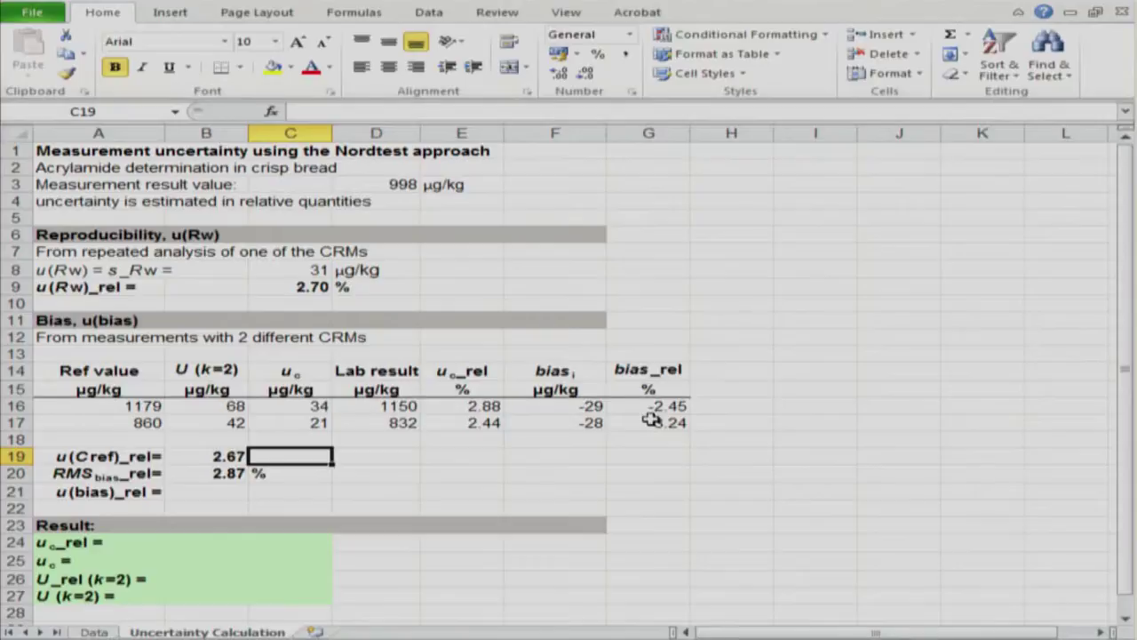
text(%)
key(Return)
key(Down)
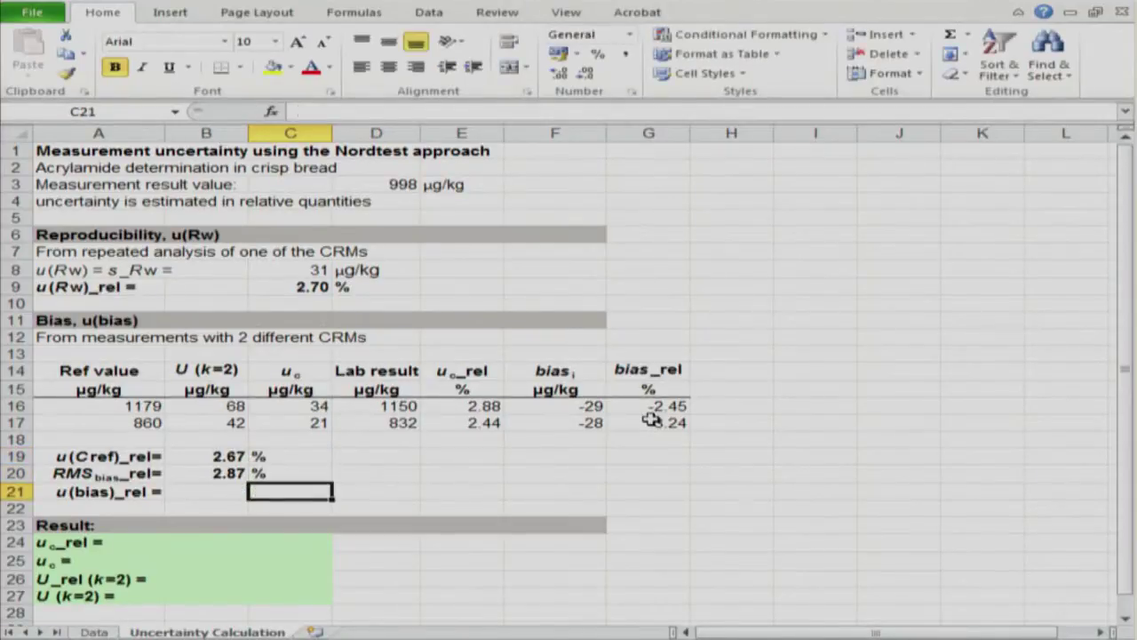
key(Left)
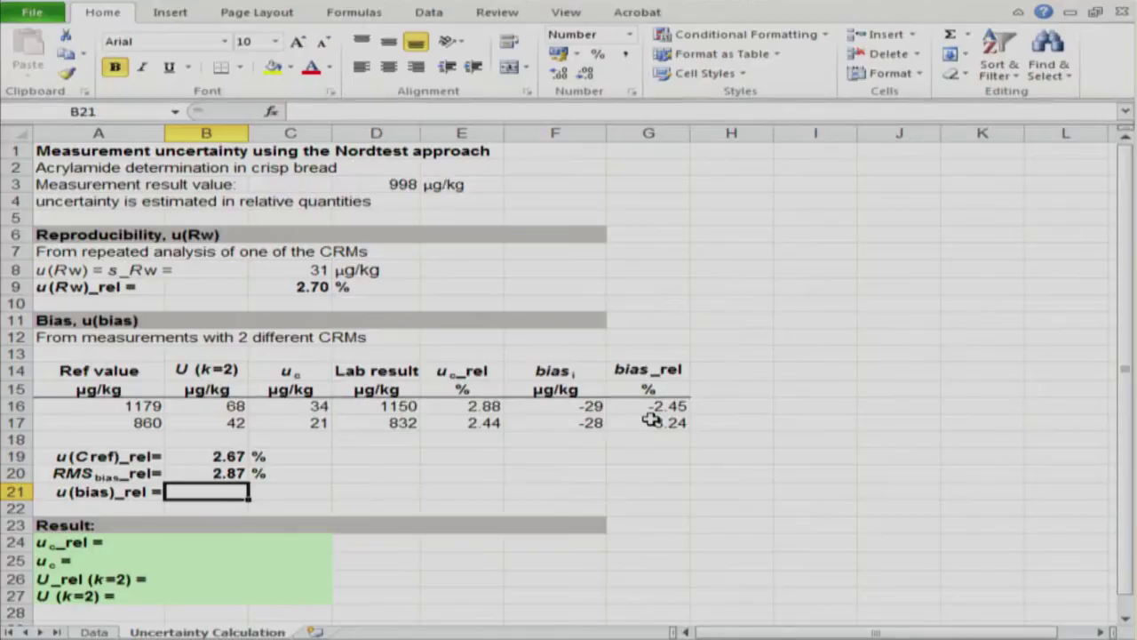
key(alt+Tab)
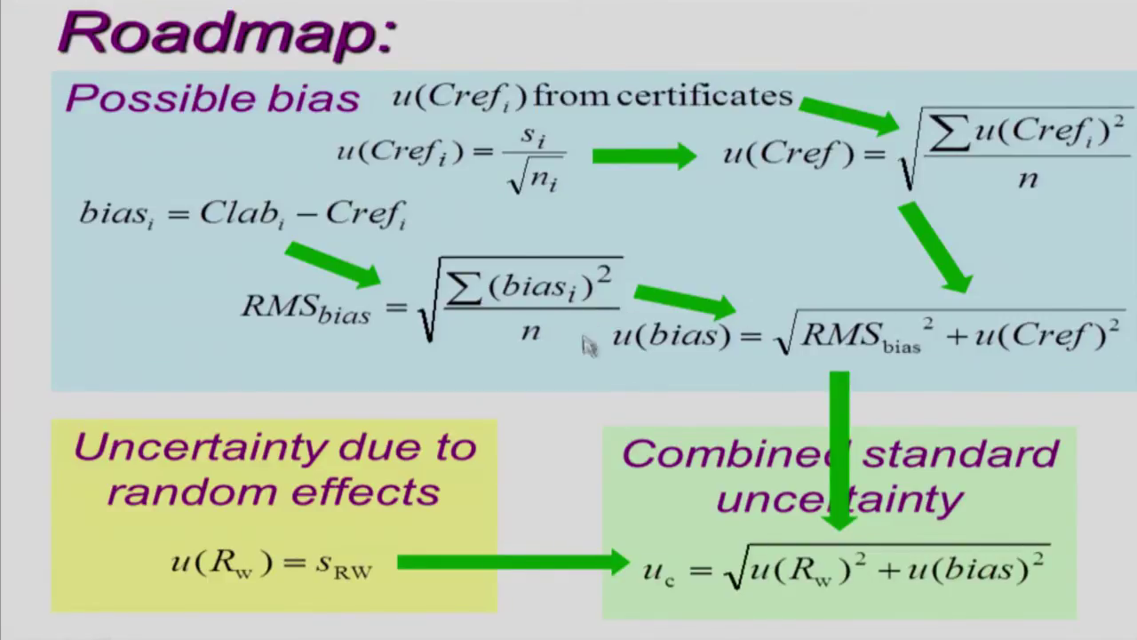
key(alt+Tab)
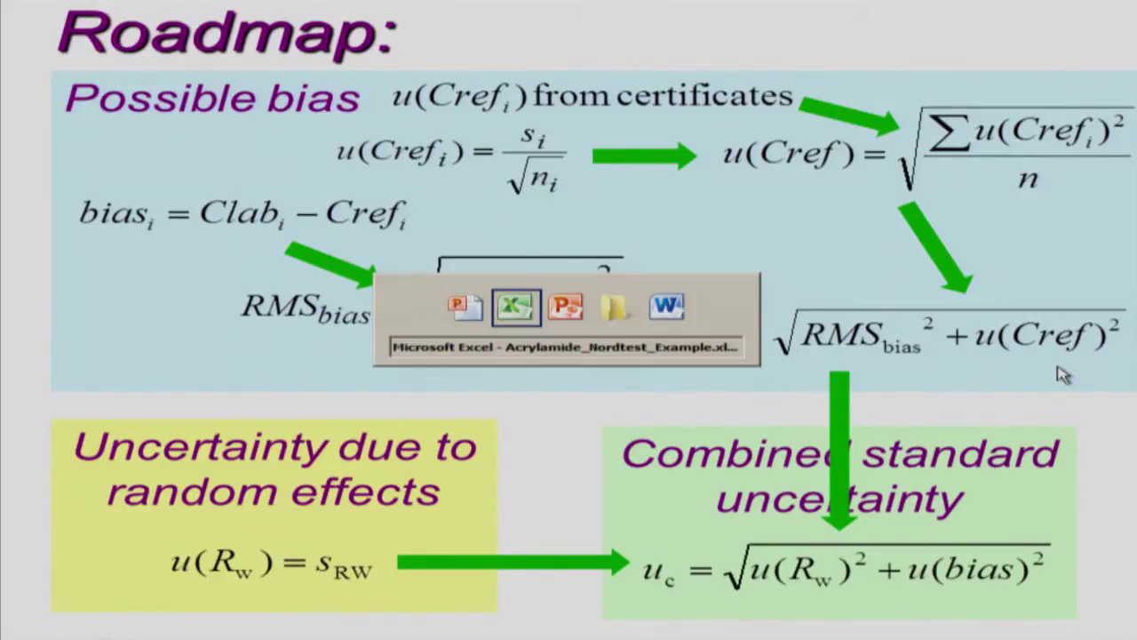
- Enter =SQRT(SUMSQ(B19:B20)) in B21 for u(bias)_rel 3.92, labelled % in C21
text(=)
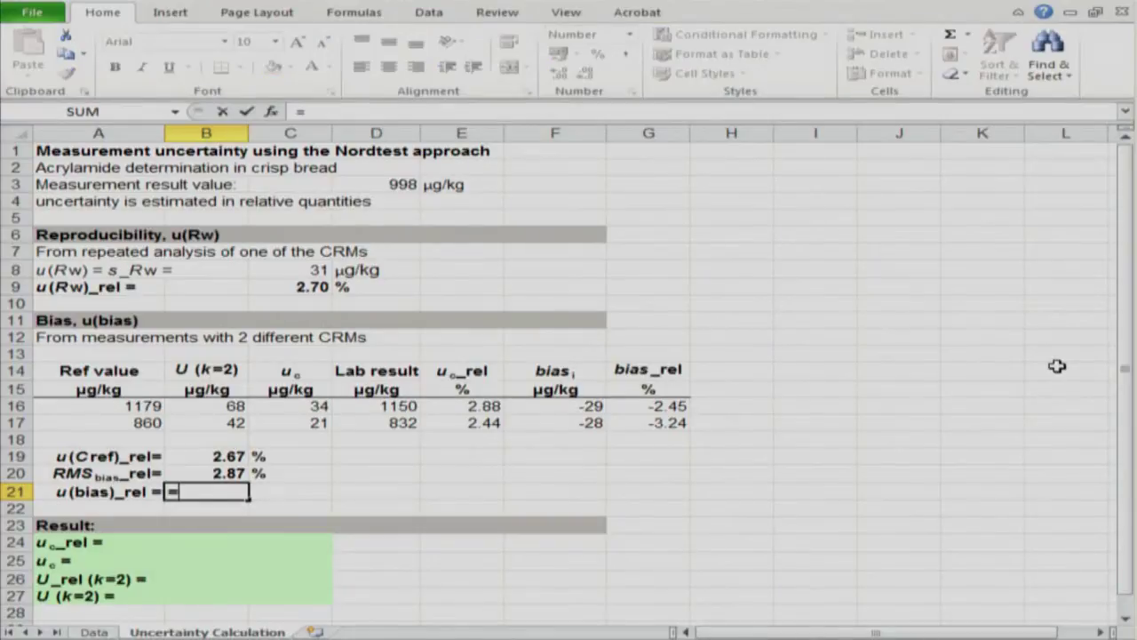
text(s)
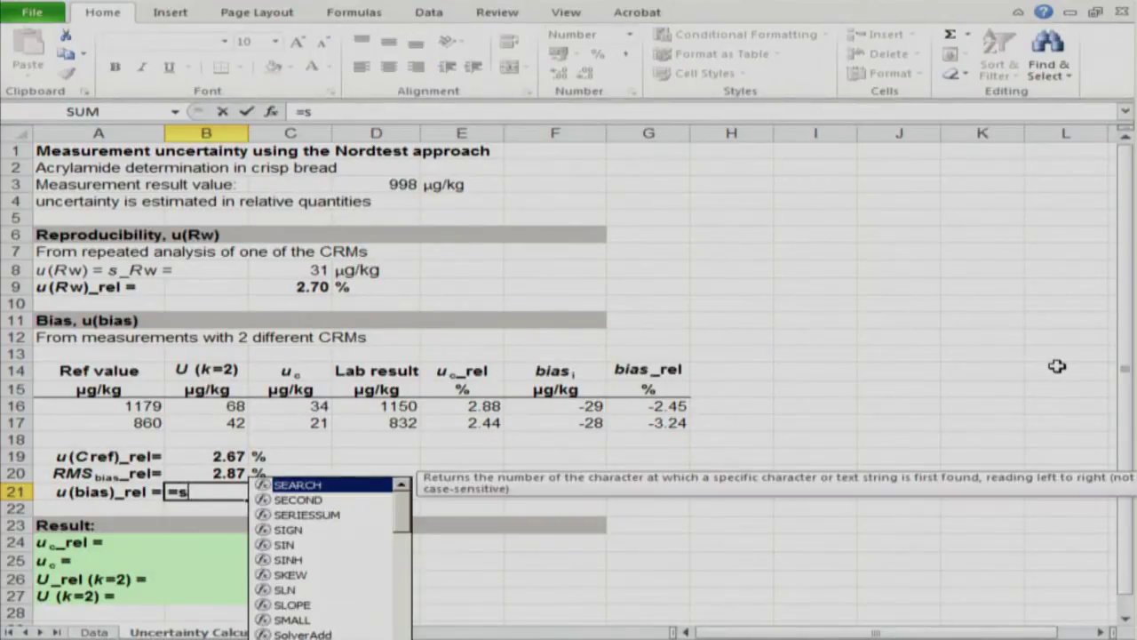
text(qrt()
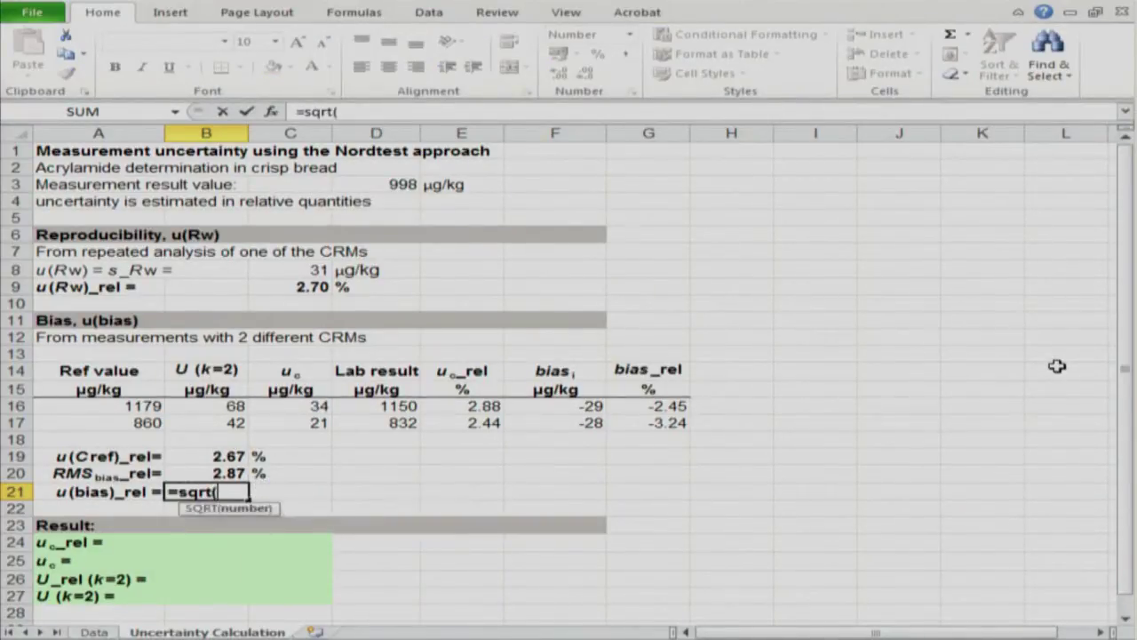
text(sumsq()
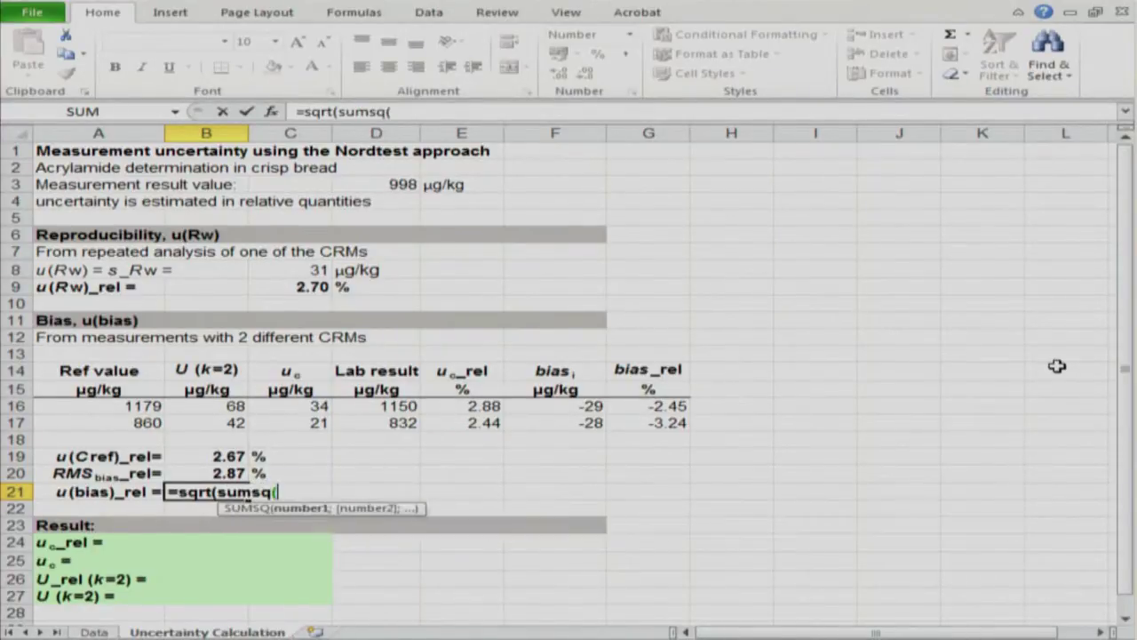
key(Up)
key(shift+Up)
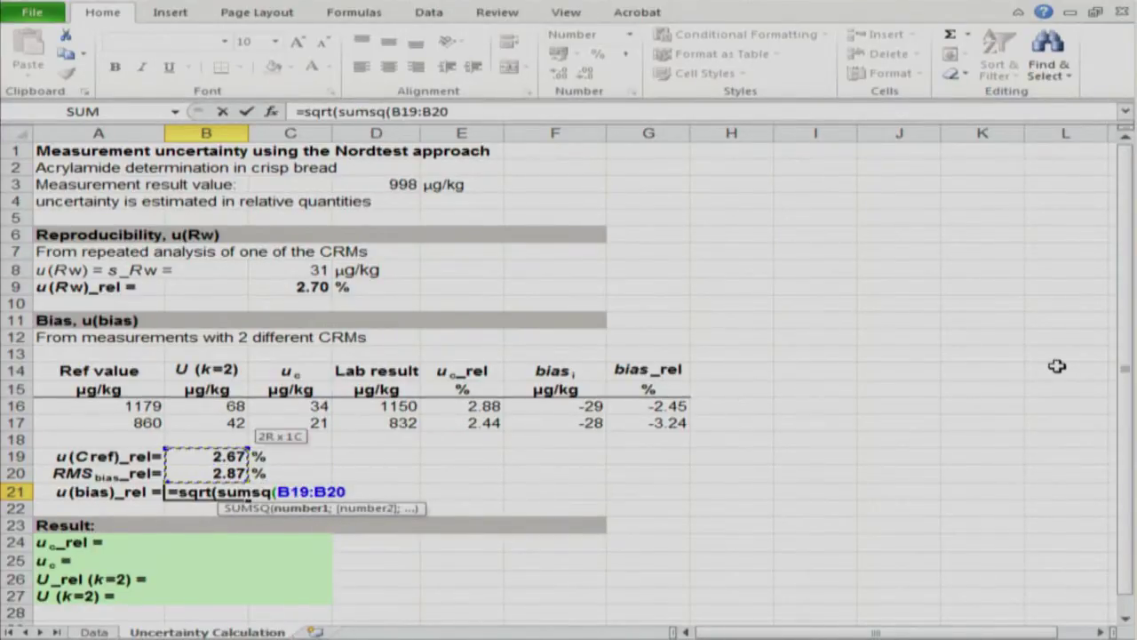
text()))
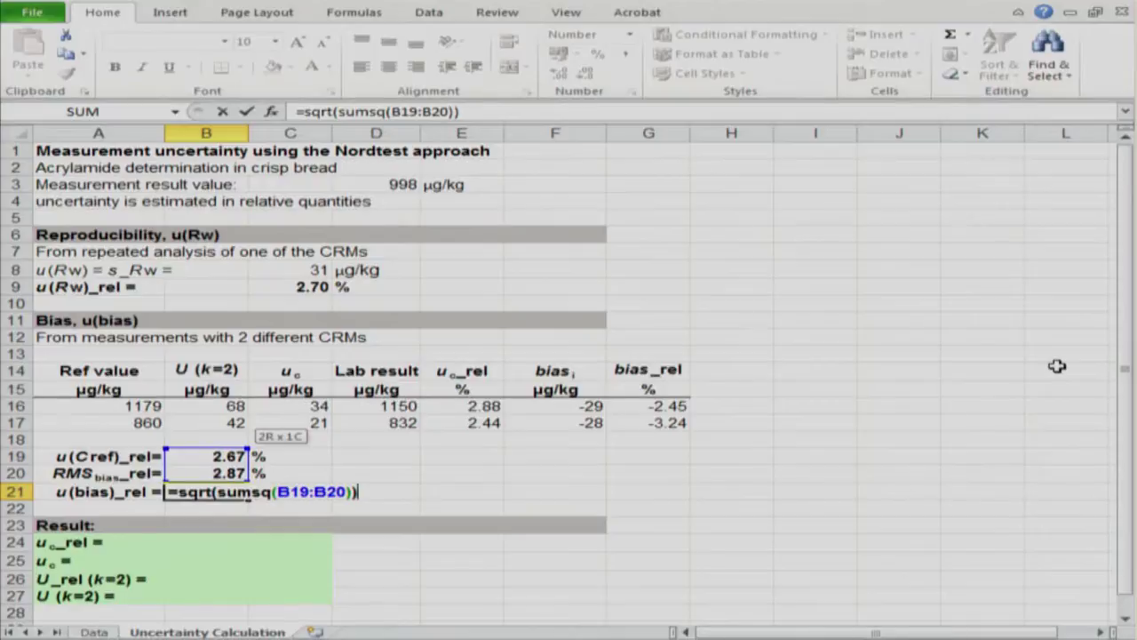
key(Tab)
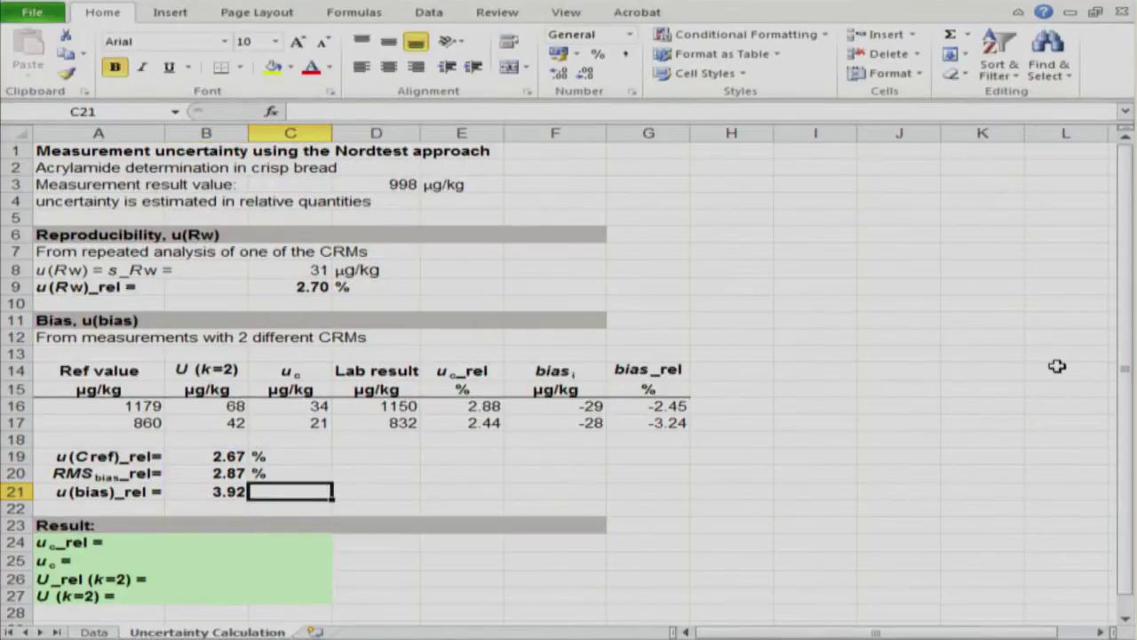
text(%)
key(Return)
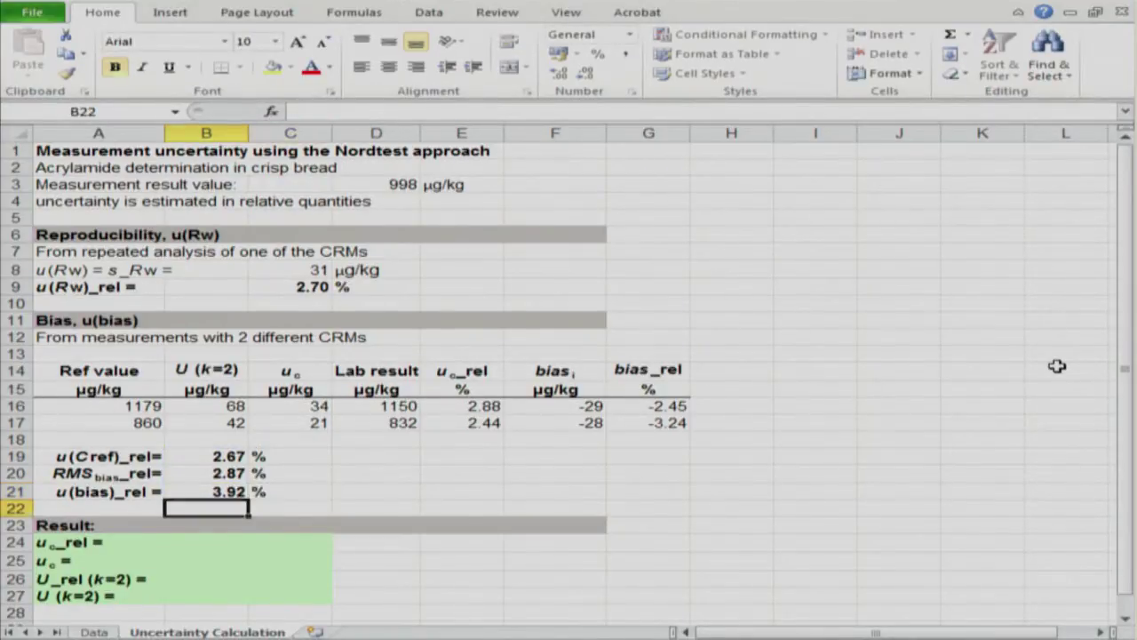